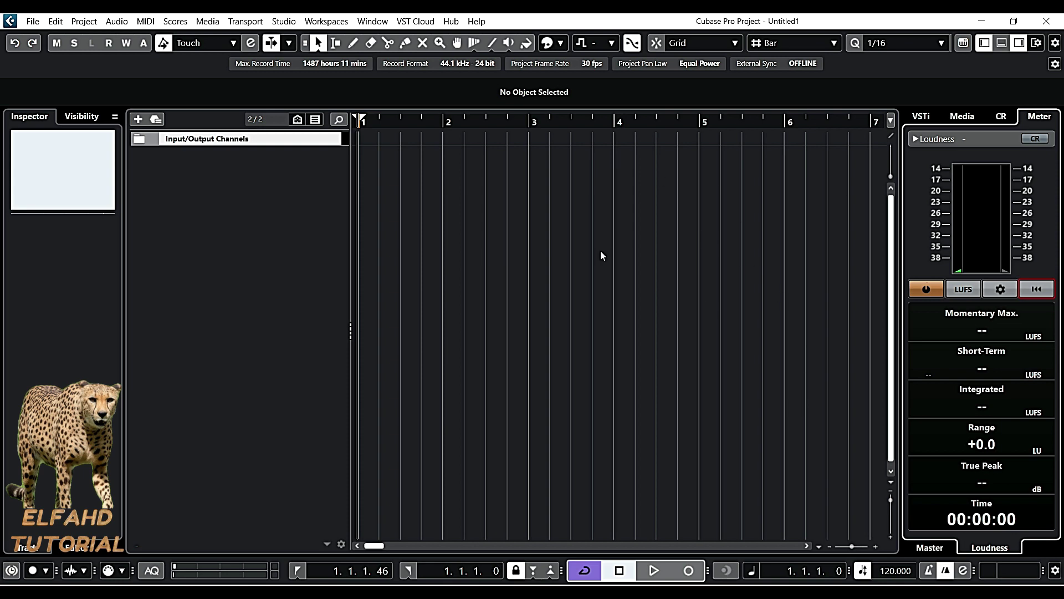
Add a chord track to the empty project
right_click(284, 184)
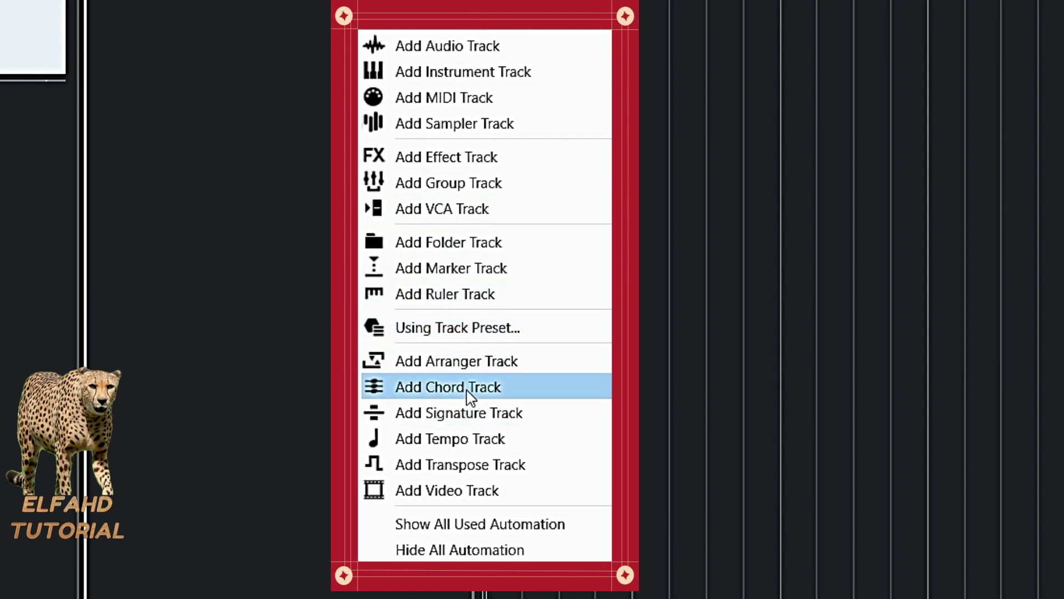
left_click(268, 179)
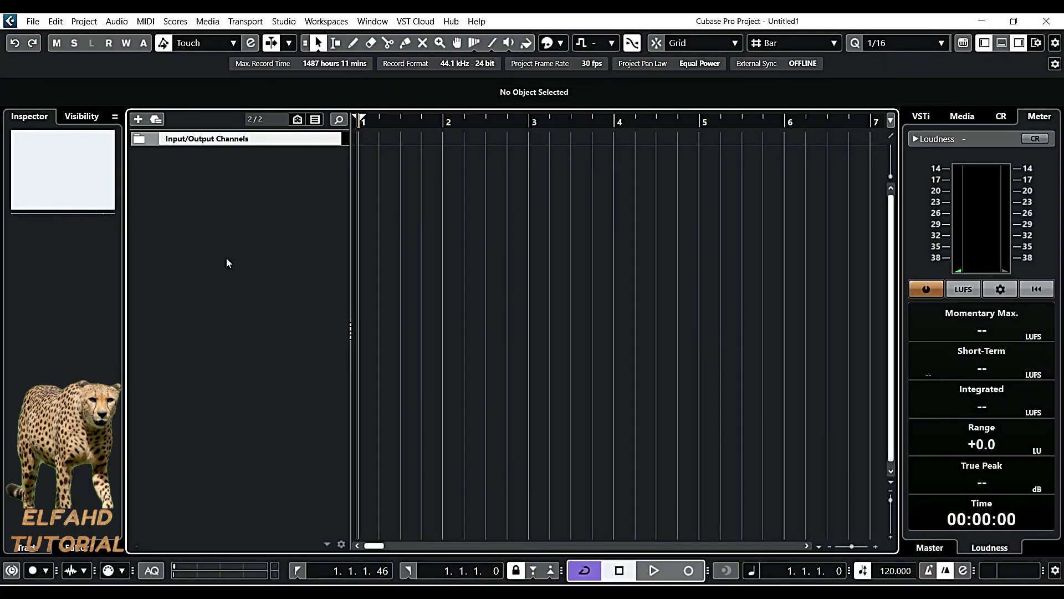
double_click(261, 188)
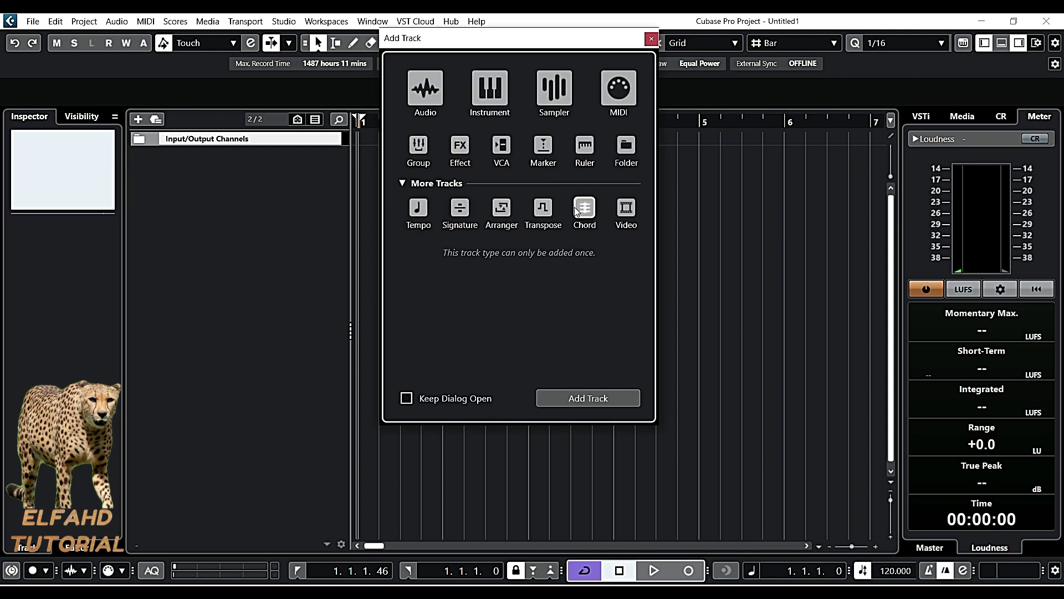
left_click(403, 183)
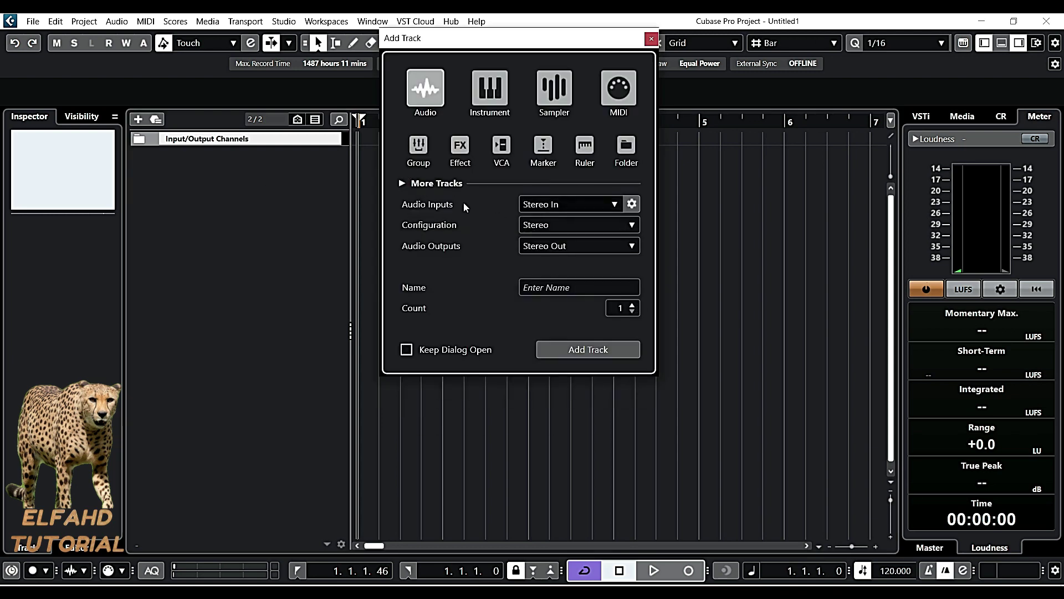
left_click(433, 184)
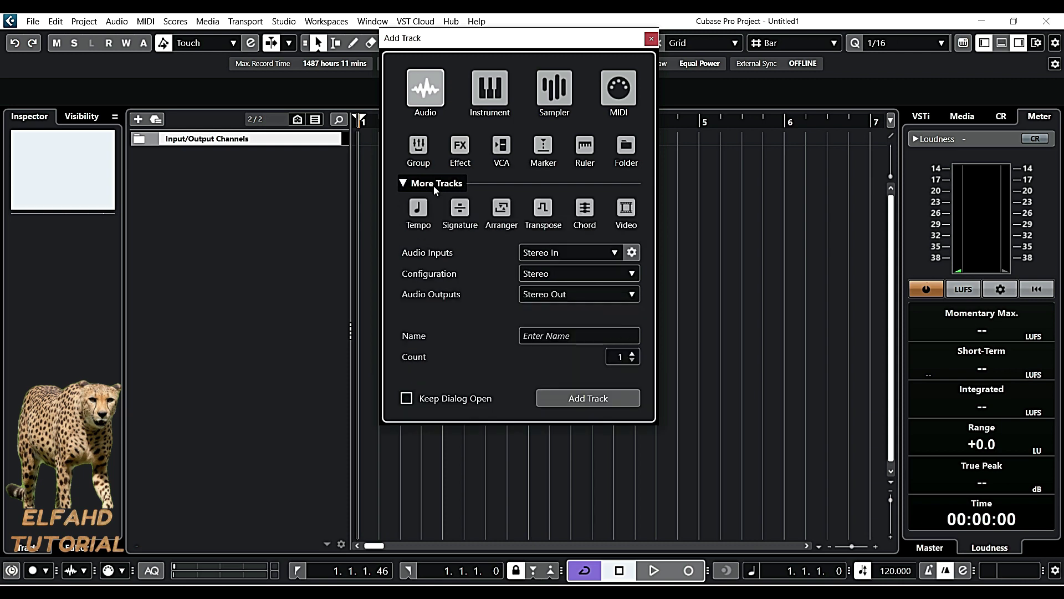
left_click(585, 211)
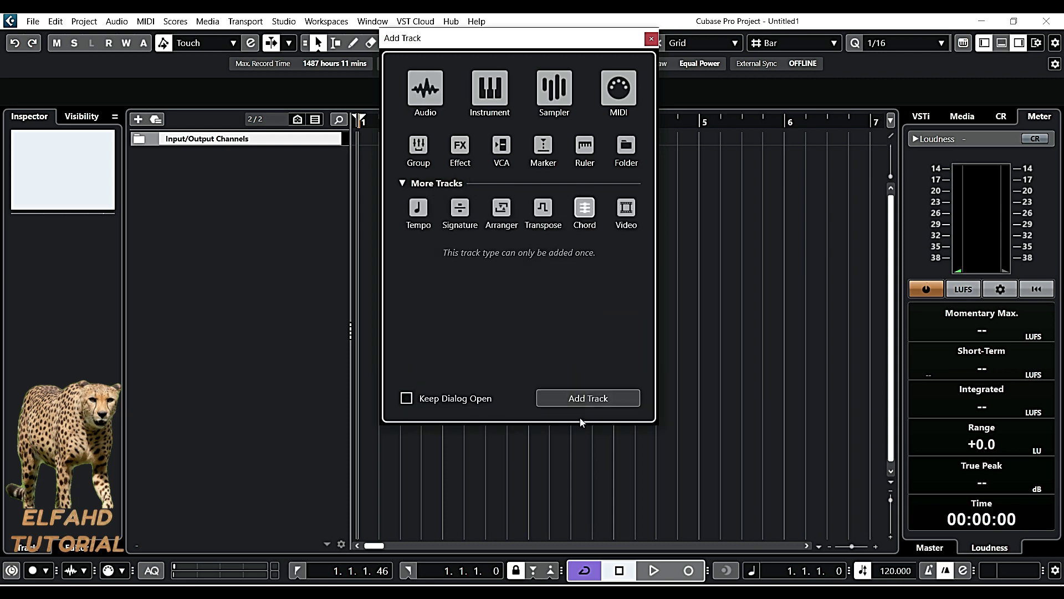
left_click(587, 401)
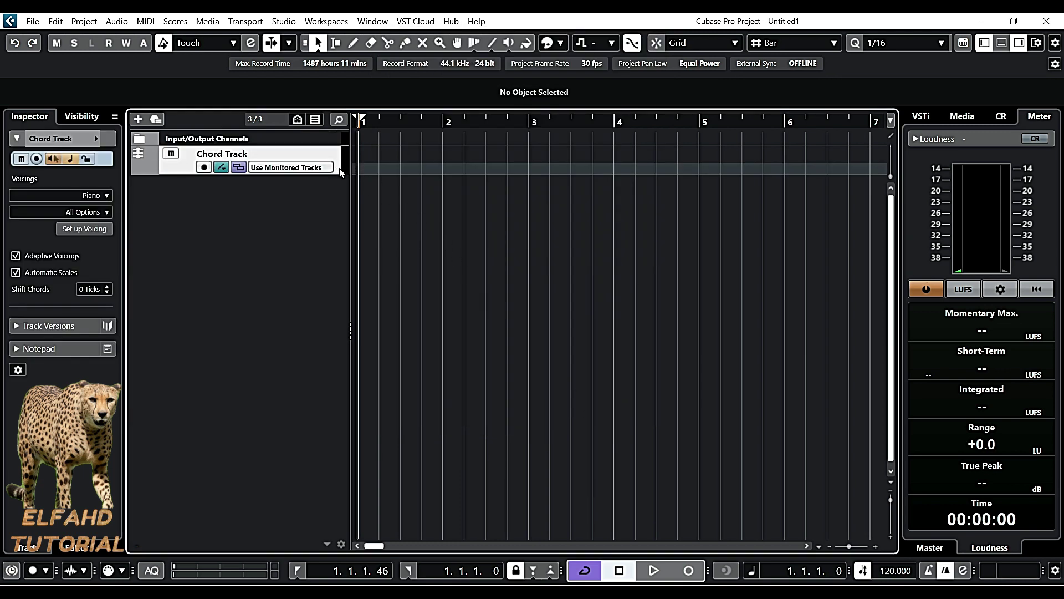
Add an instrument track using HALion 7, with its audio output set to Stereo Out
double_click(331, 200)
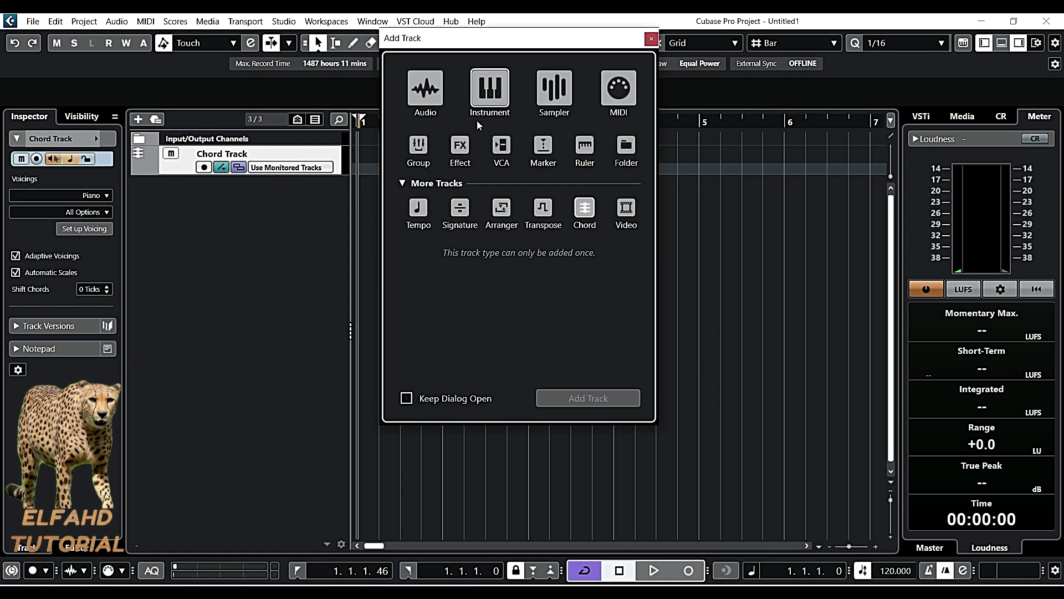
left_click(489, 105)
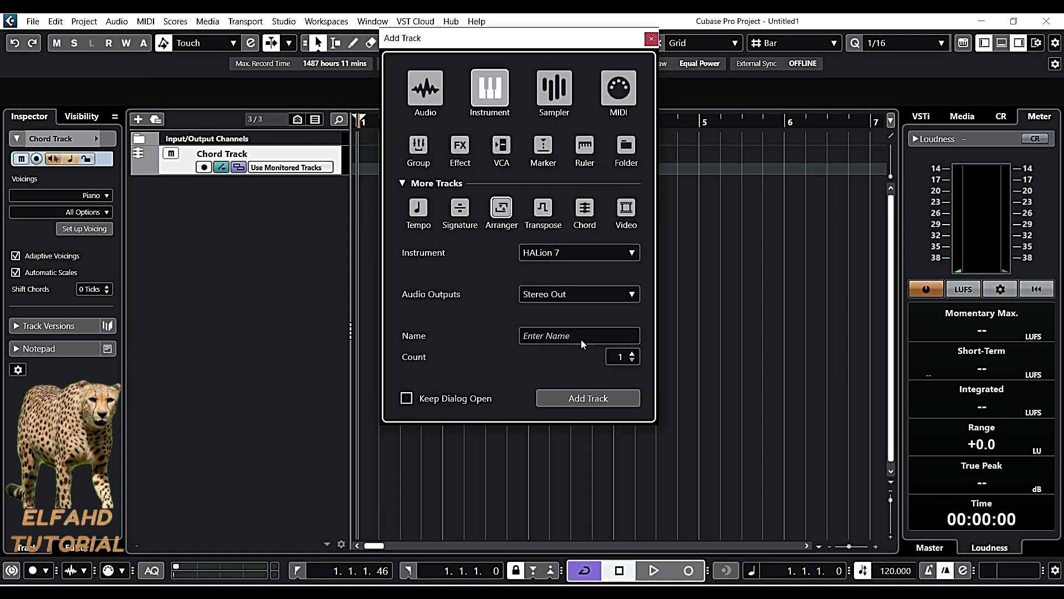
left_click(580, 395)
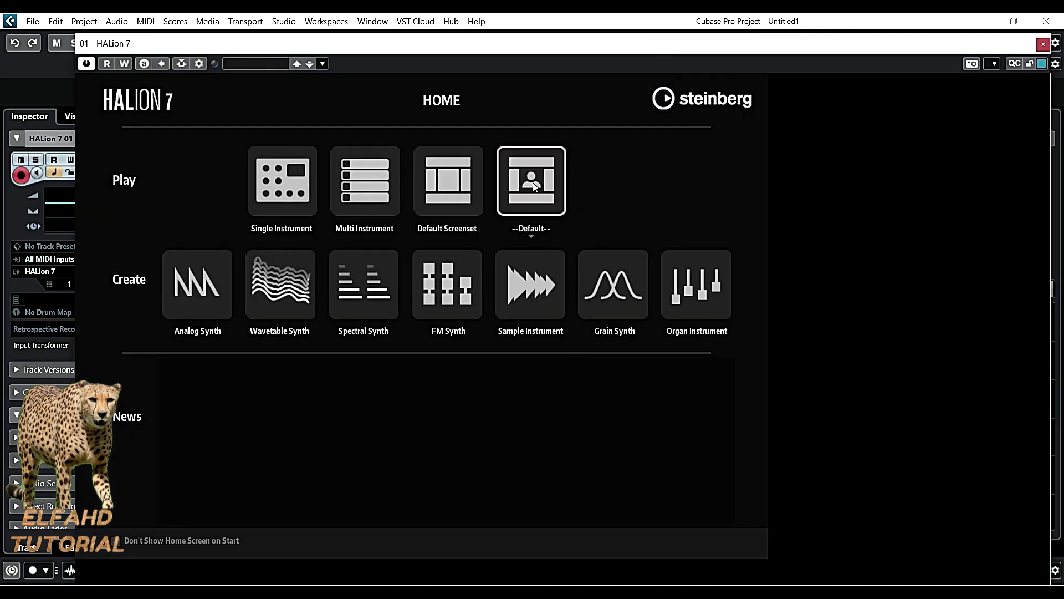
Load the 4.0 FM E-Piano 1 program into HALion 7 using the --Default-- screenset, and close the instrument window
left_click(534, 186)
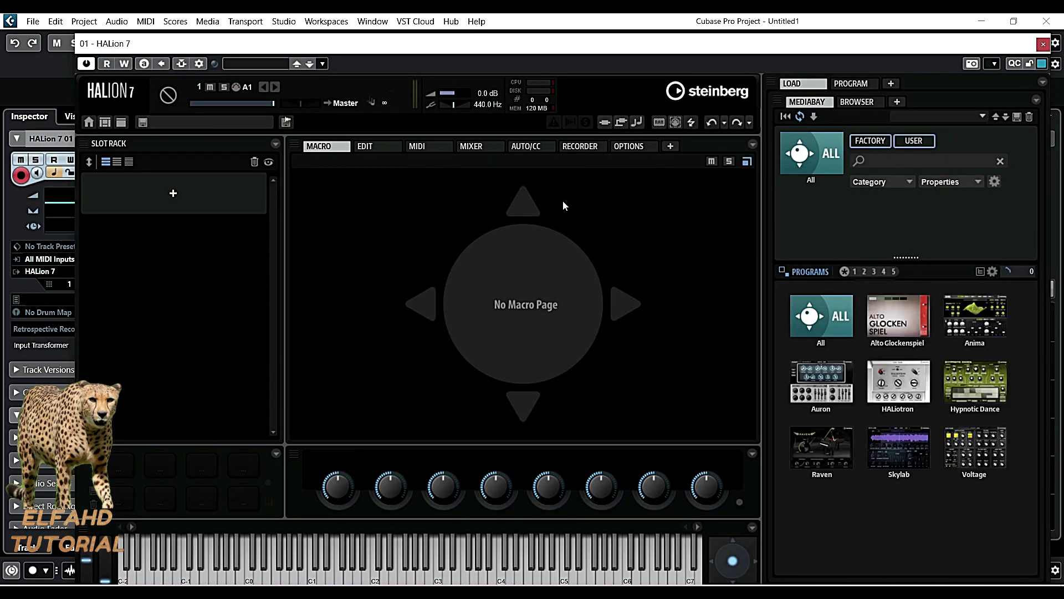
left_click(823, 320)
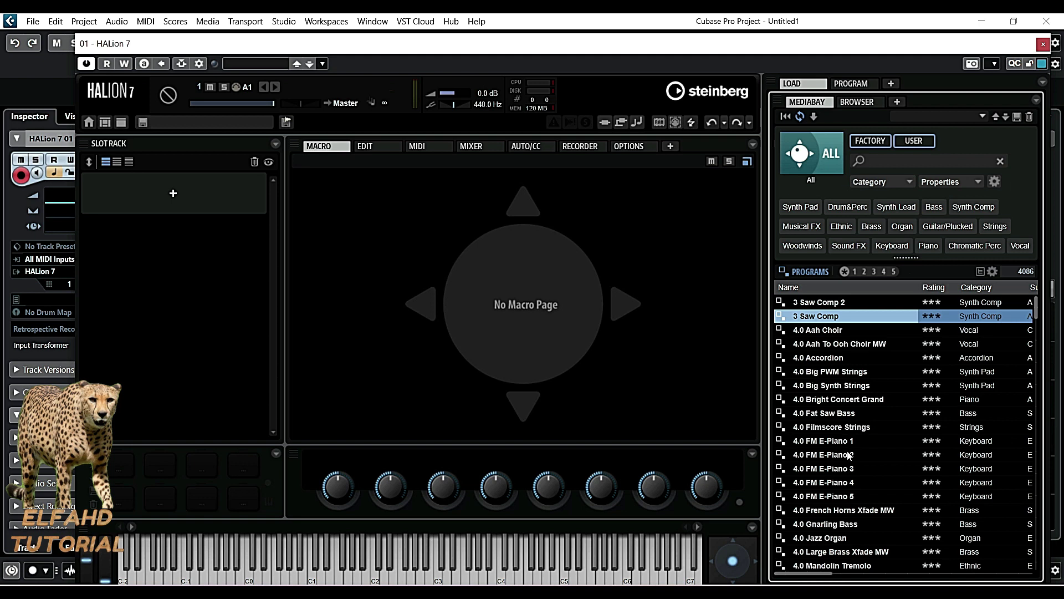
left_click(841, 442)
double_click(841, 442)
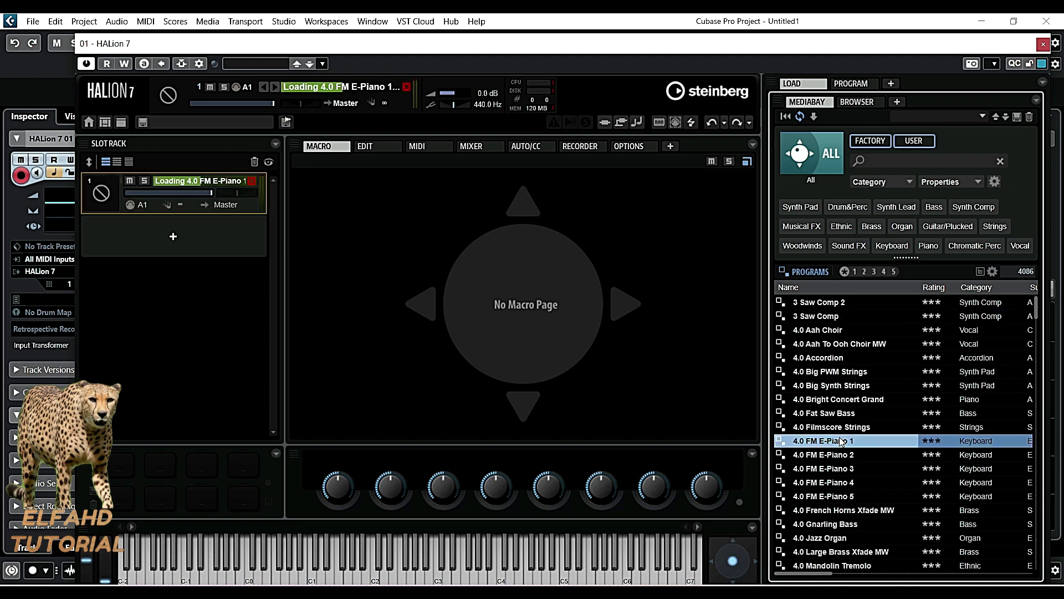
left_click(1041, 45)
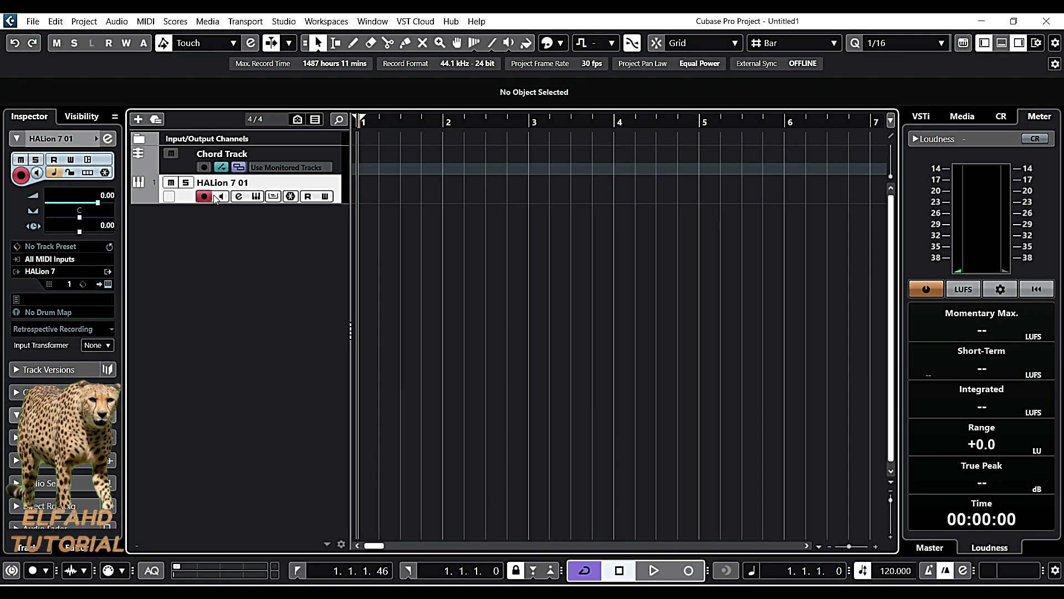
Draw empty chord events on the chord track at the starts of bars 1, 2 and 3
left_click(338, 159)
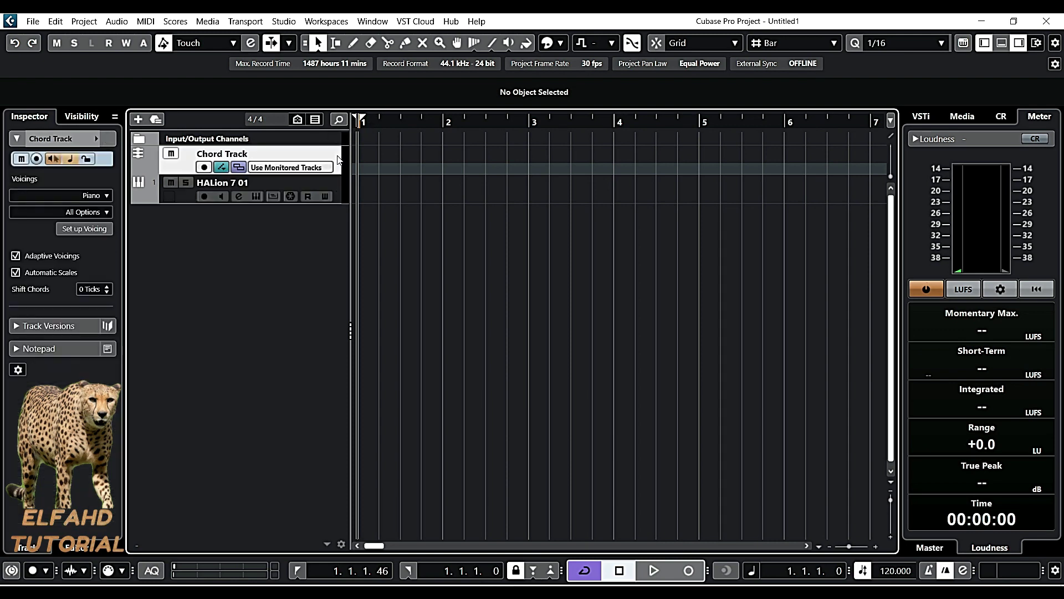
left_click(354, 43)
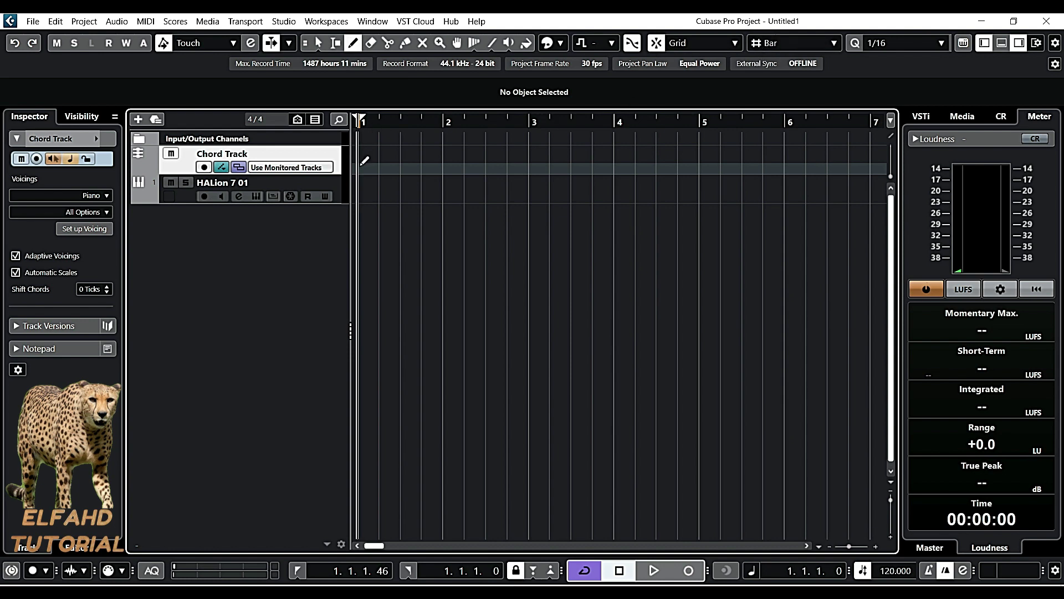
left_click(366, 156)
left_click(449, 154)
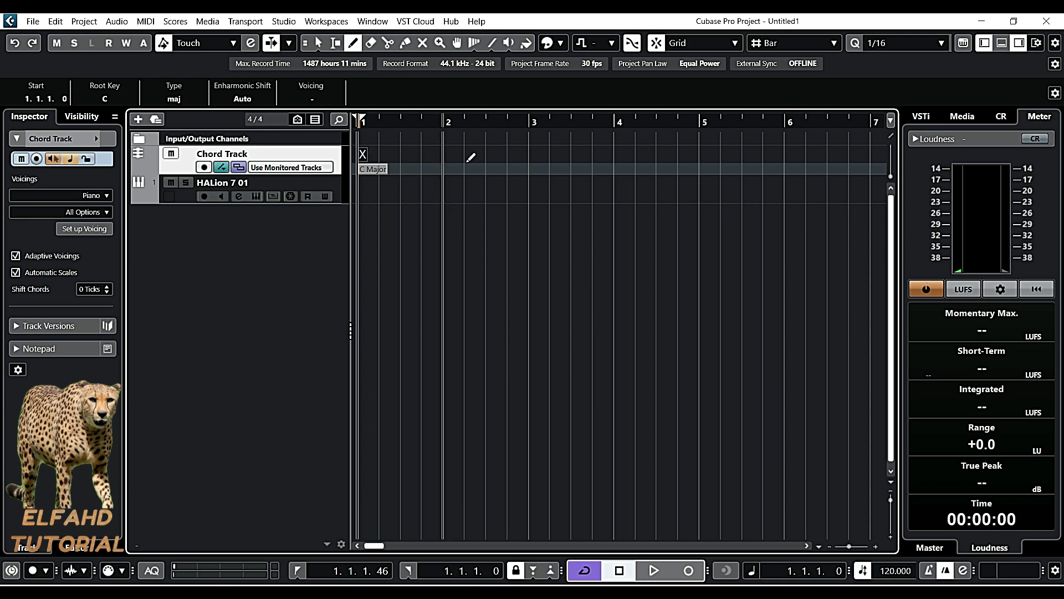
left_click(533, 154)
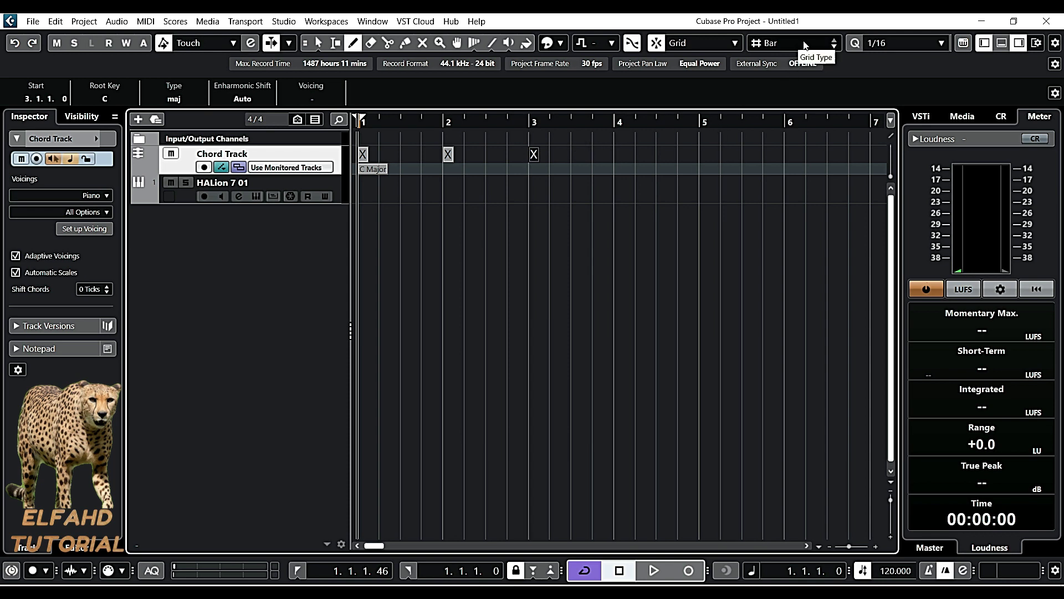
Set the grid type to Beat and draw chord events at beat 3 of bars 2 and 4 and at the starts of bars 4 and 5
left_click(835, 43)
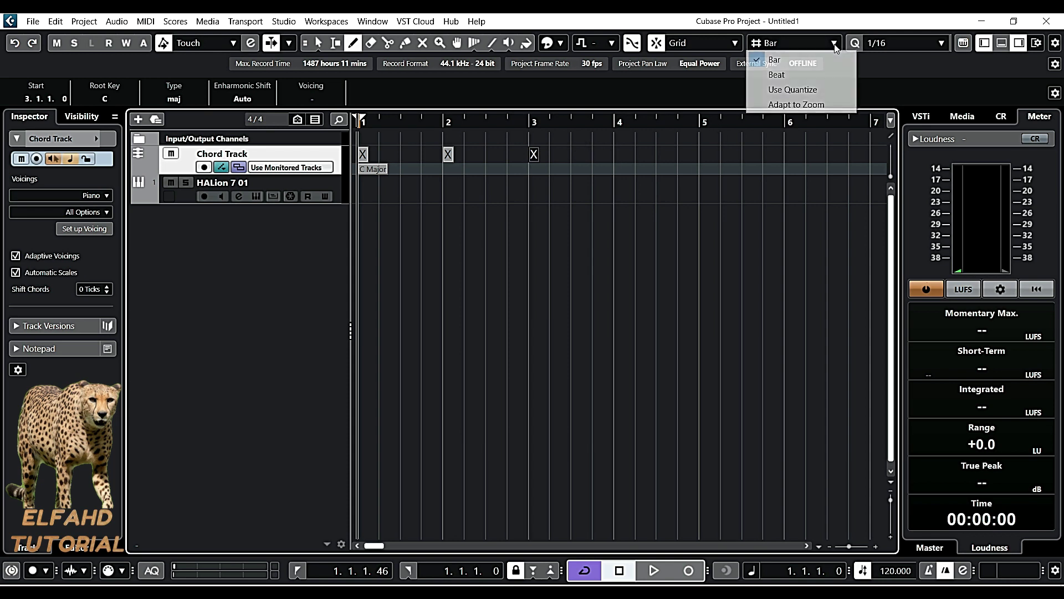
left_click(776, 75)
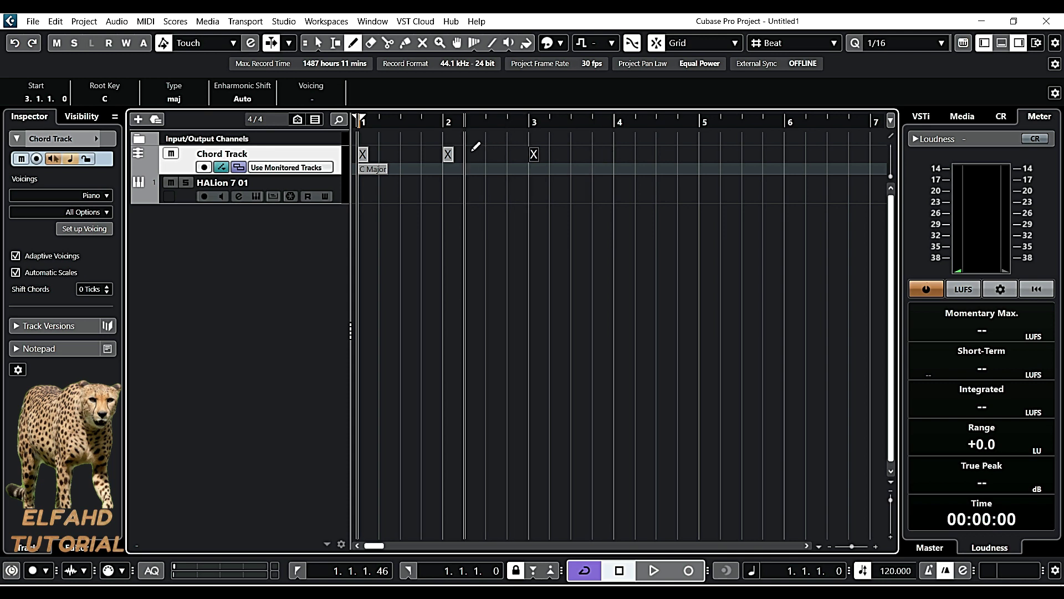
left_click(491, 155)
left_click(620, 155)
left_click(661, 155)
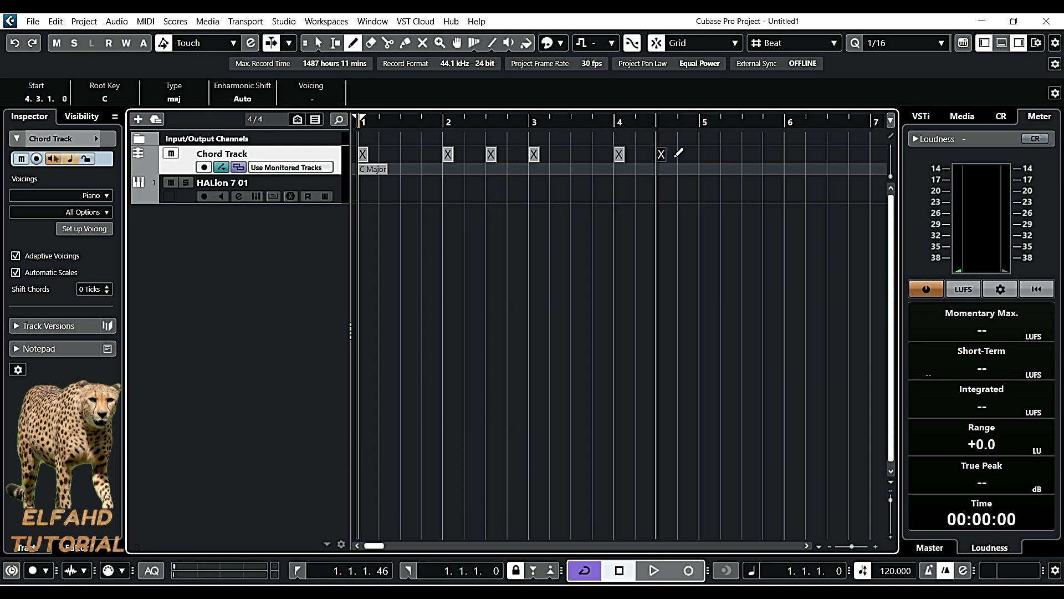
left_click(706, 153)
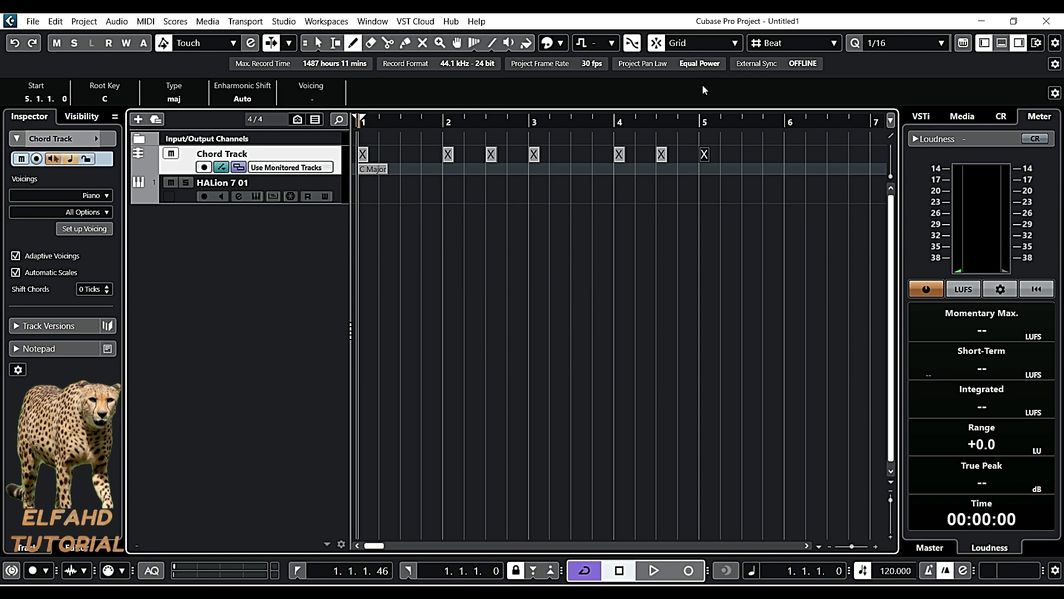
Return to the Object Selection tool and record-enable the HALion 7 01 track
key("1")
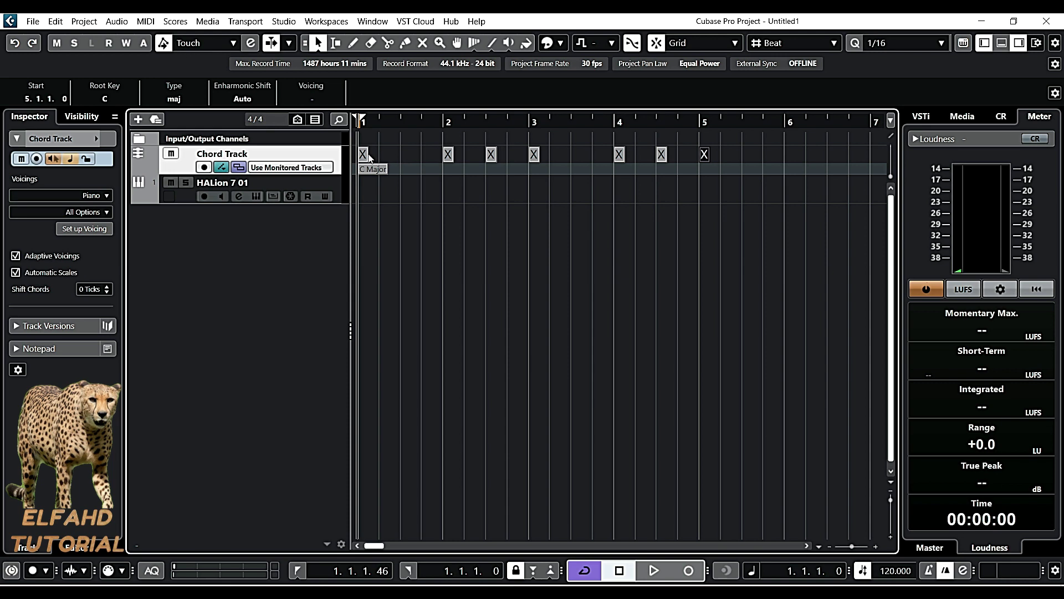
double_click(364, 157)
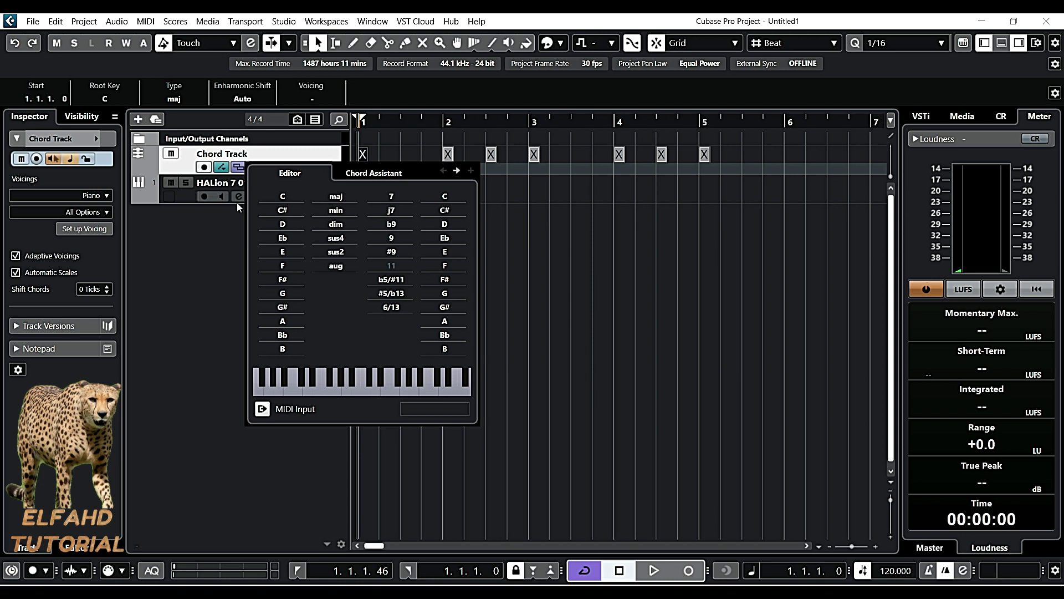
left_click(185, 197)
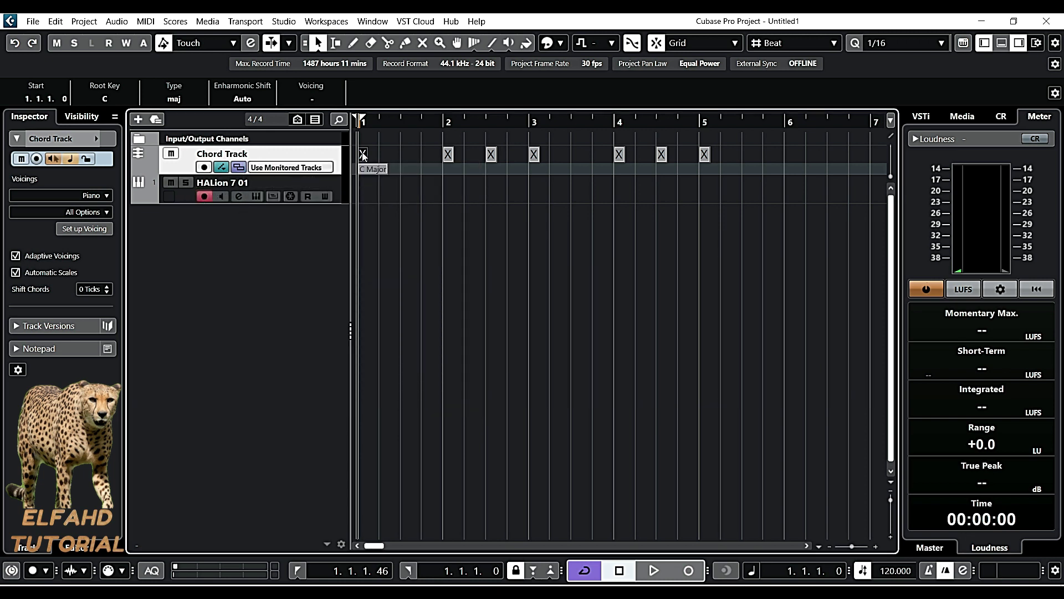
Define the chord event at bar 1 as Cmin7 and close the chord editor
double_click(363, 155)
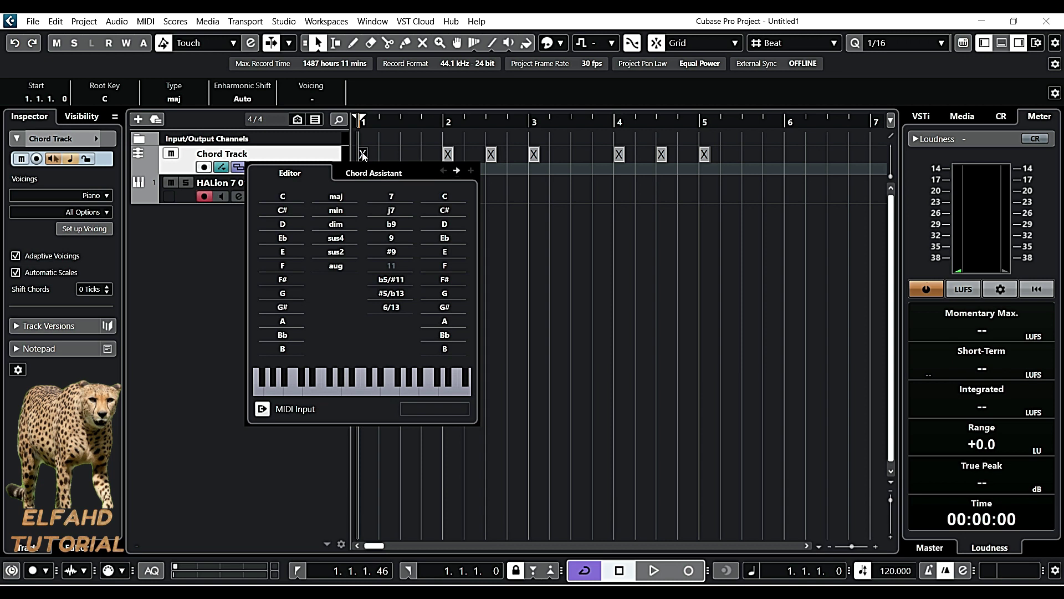
left_click(281, 201)
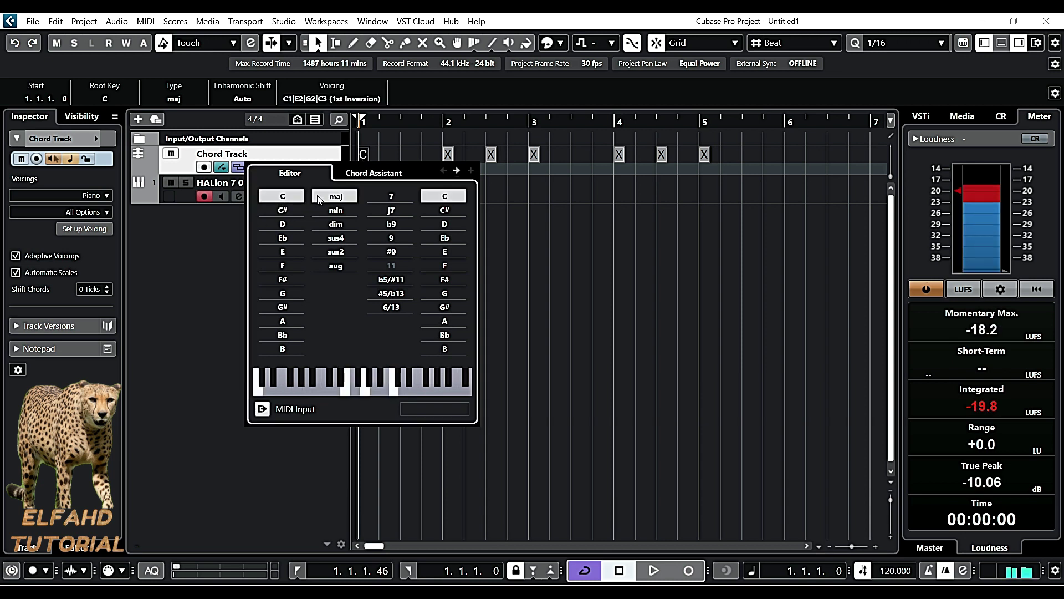
left_click(333, 211)
left_click(395, 197)
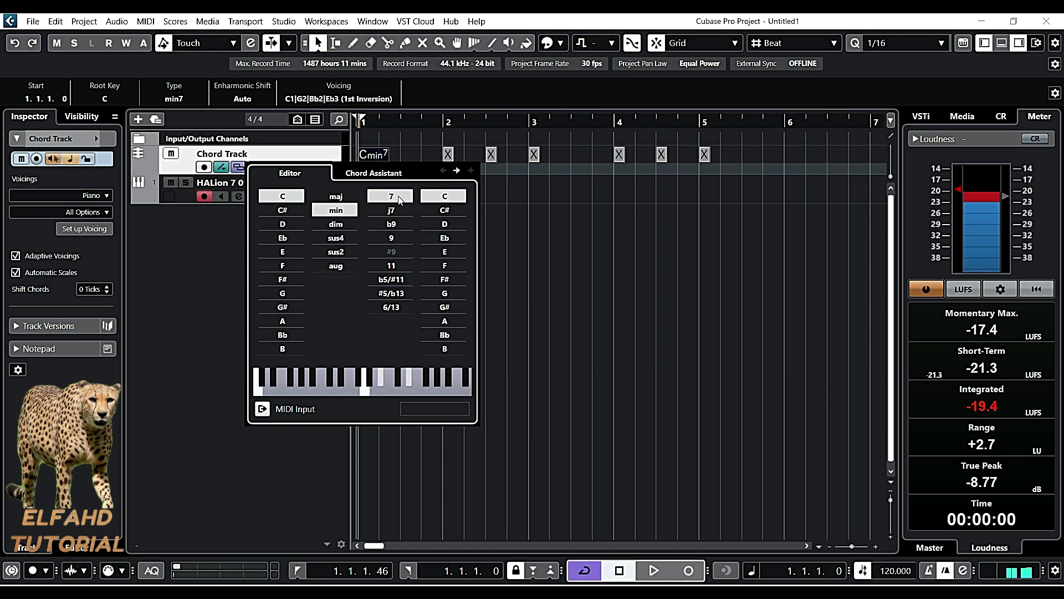
left_click(507, 306)
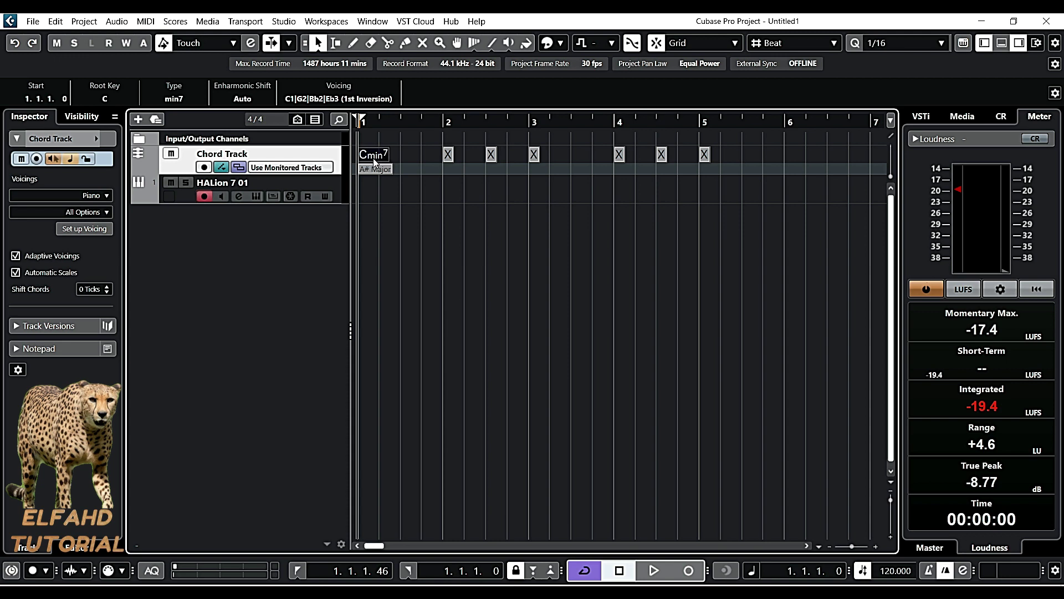
Define the chord event at the start of bar 2 as Dmin7/b5
double_click(450, 154)
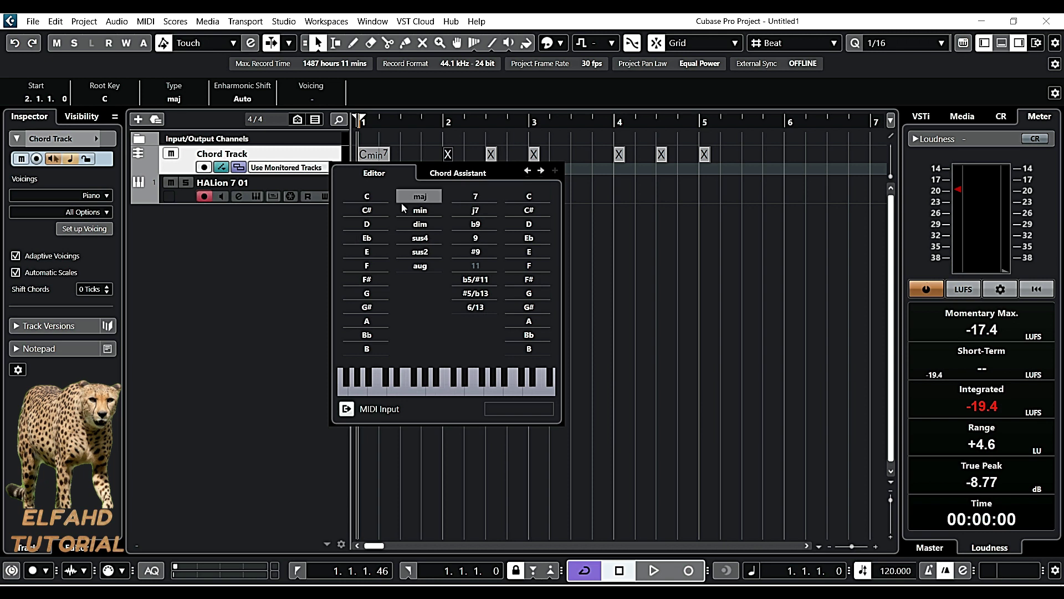
left_click(377, 224)
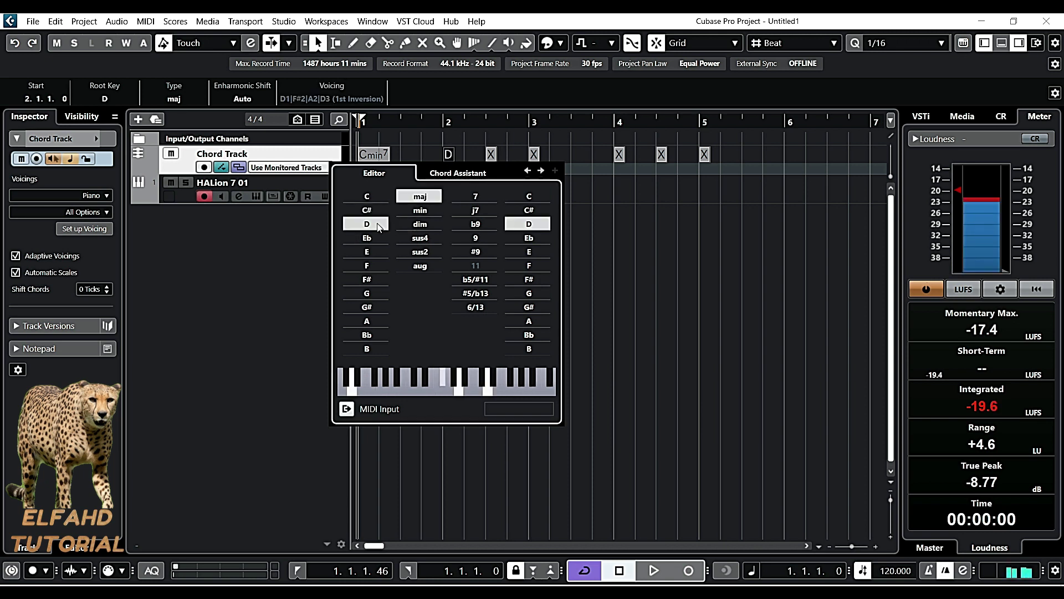
left_click(420, 210)
left_click(477, 198)
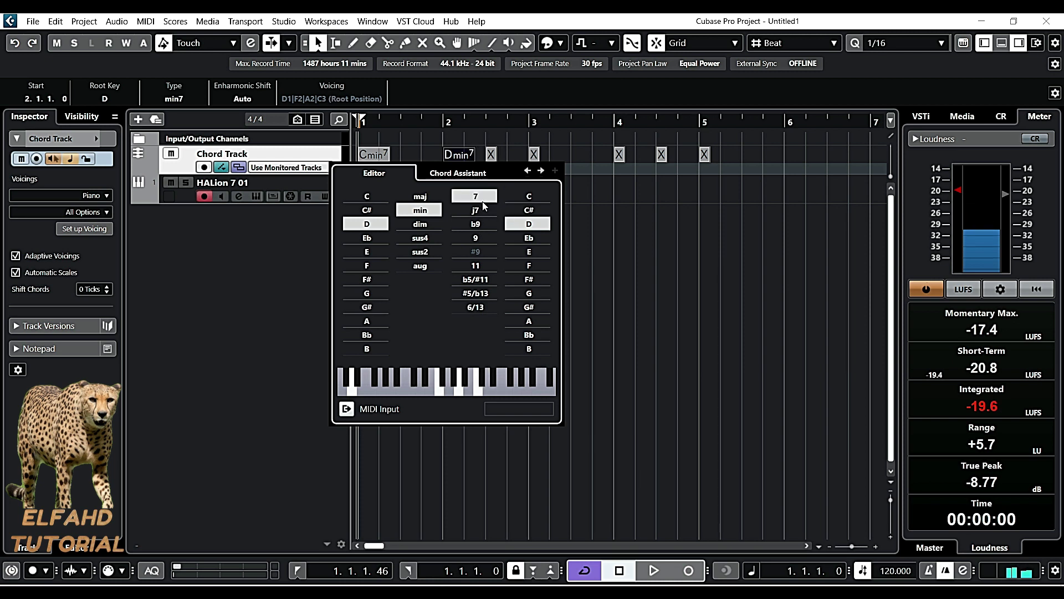
left_click(471, 280)
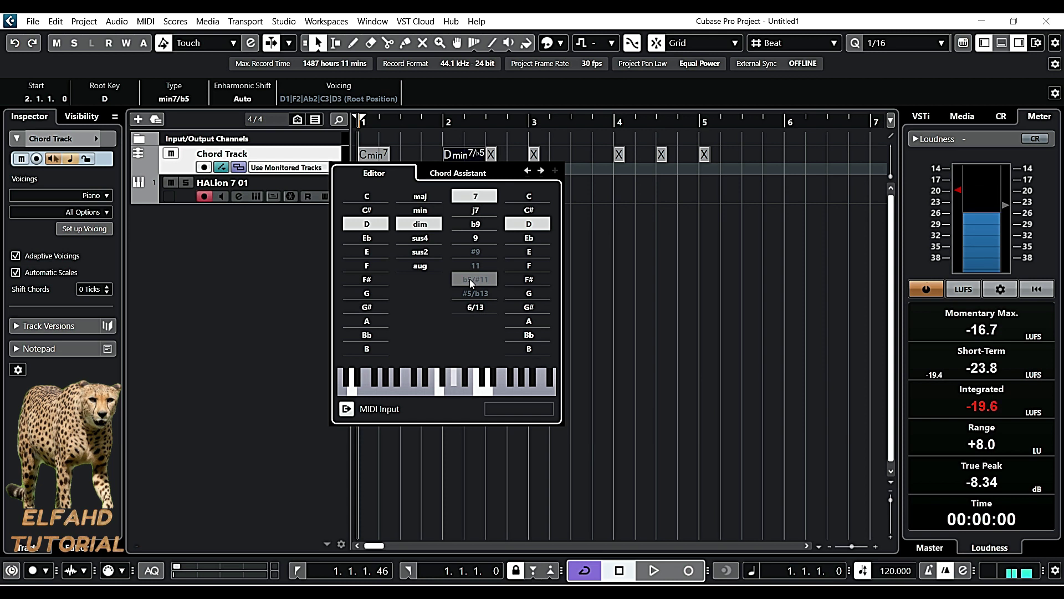
Define the chord event at beat 3 of bar 2 as G7/b13
key("Right")
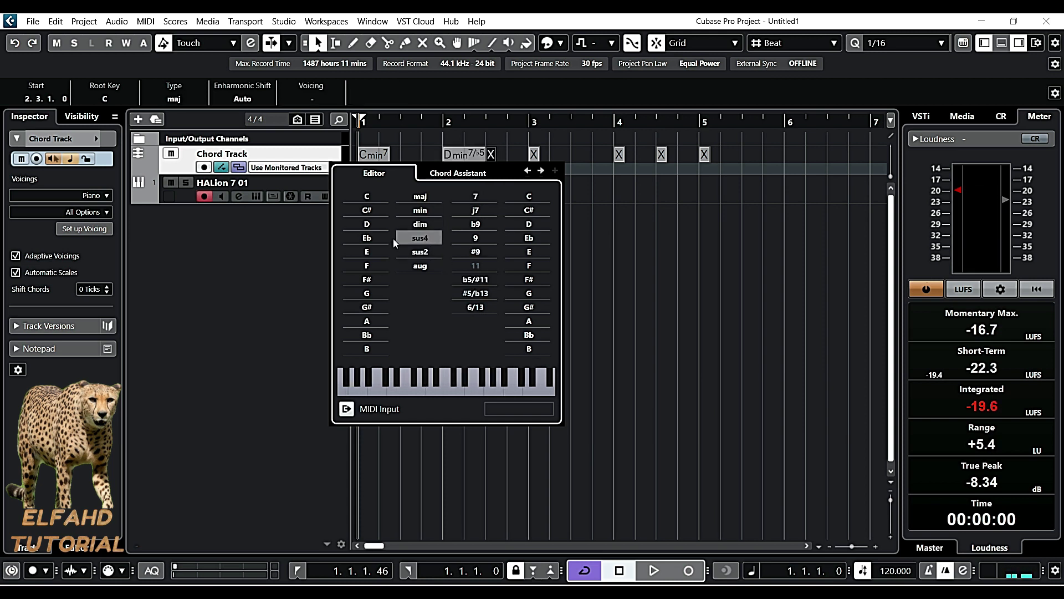
left_click(370, 295)
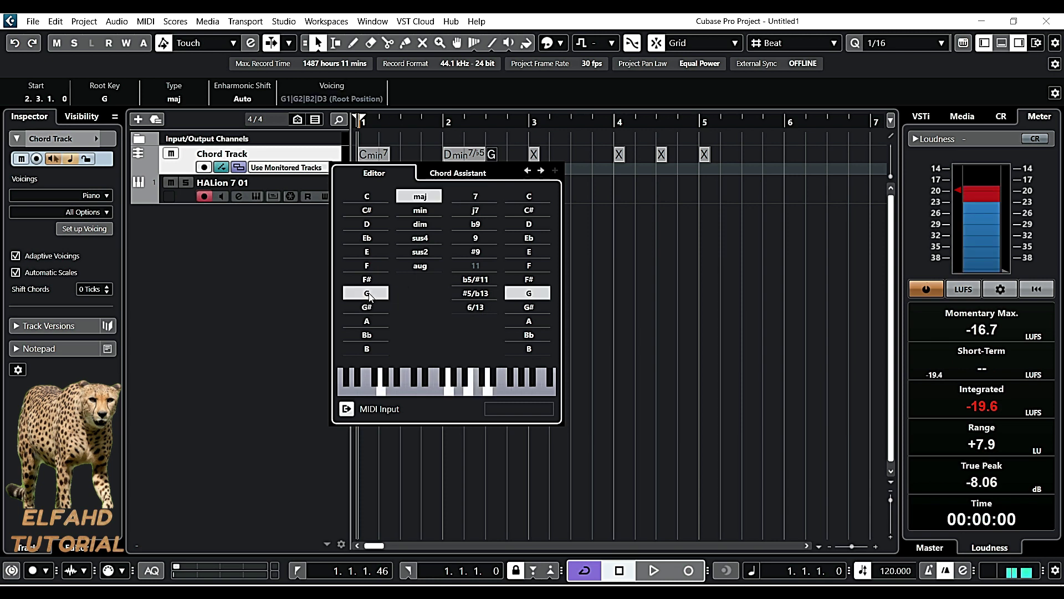
left_click(475, 196)
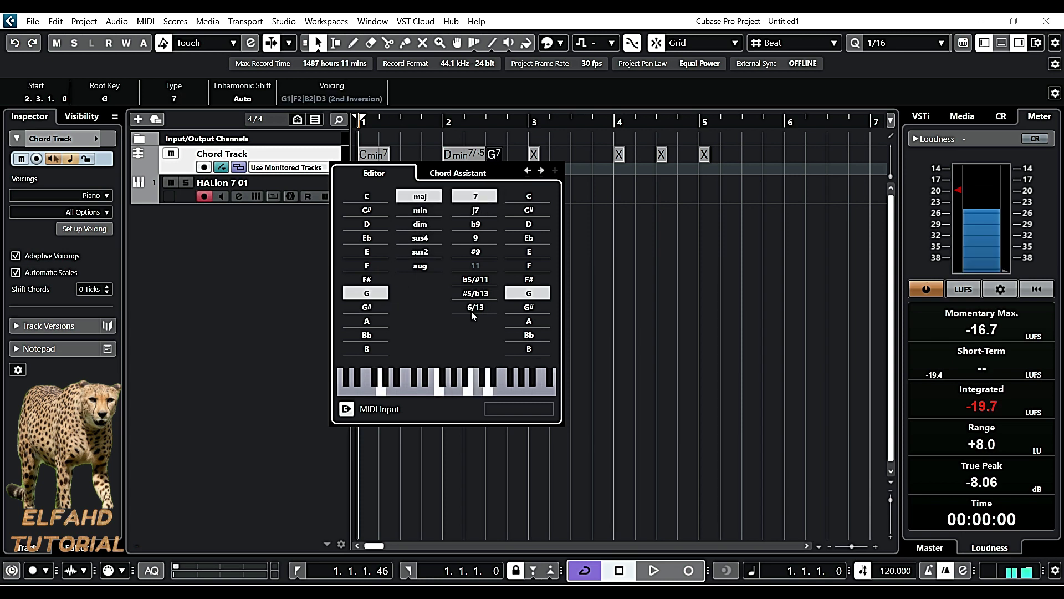
left_click(483, 293)
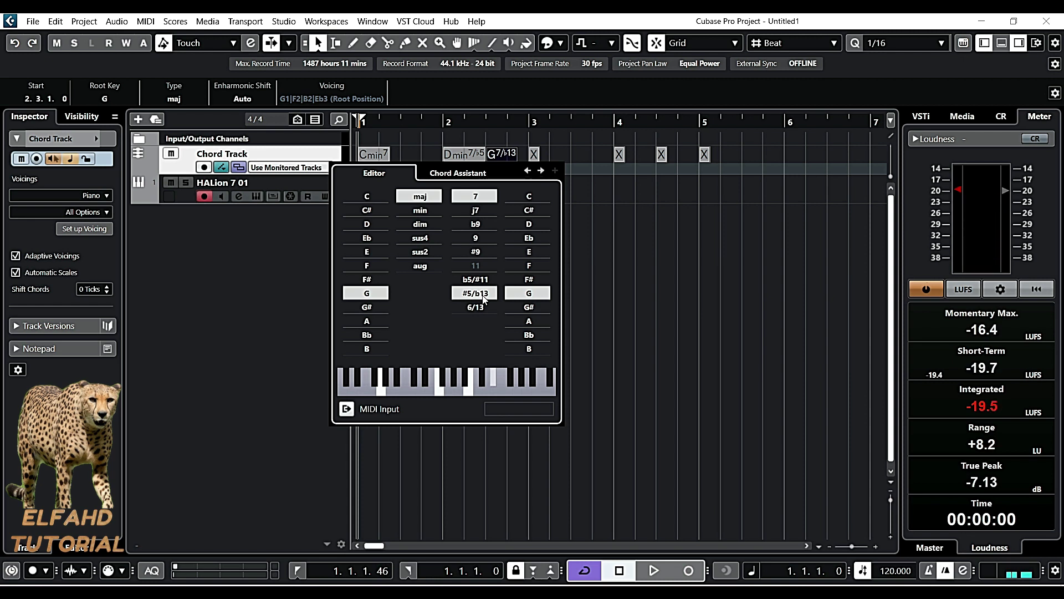
Define the chord event at bar 3 as Cmin7/9, close the chord editor and play back the progression
key("Right")
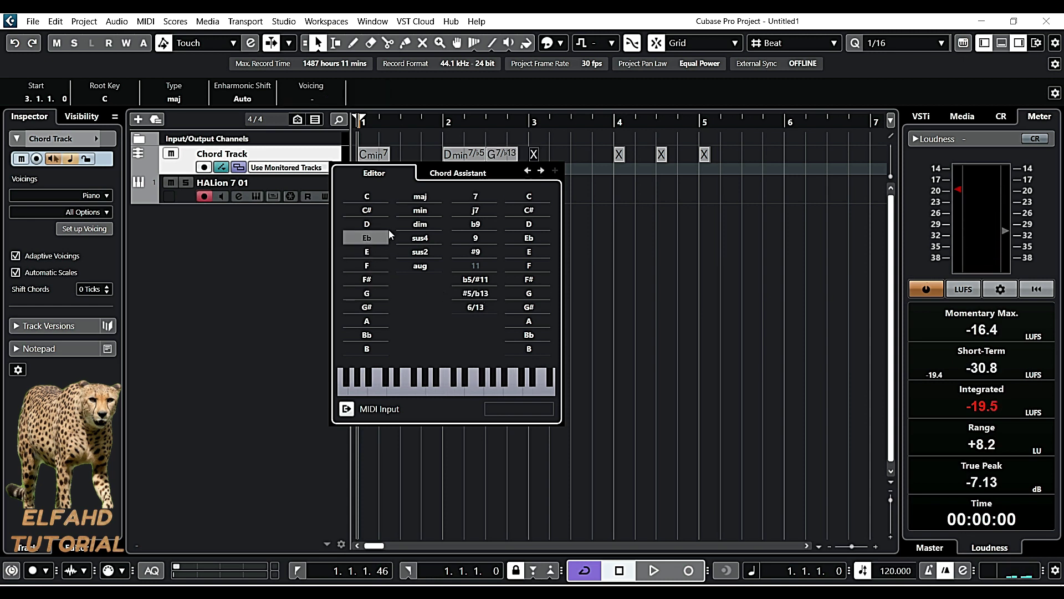
left_click(374, 201)
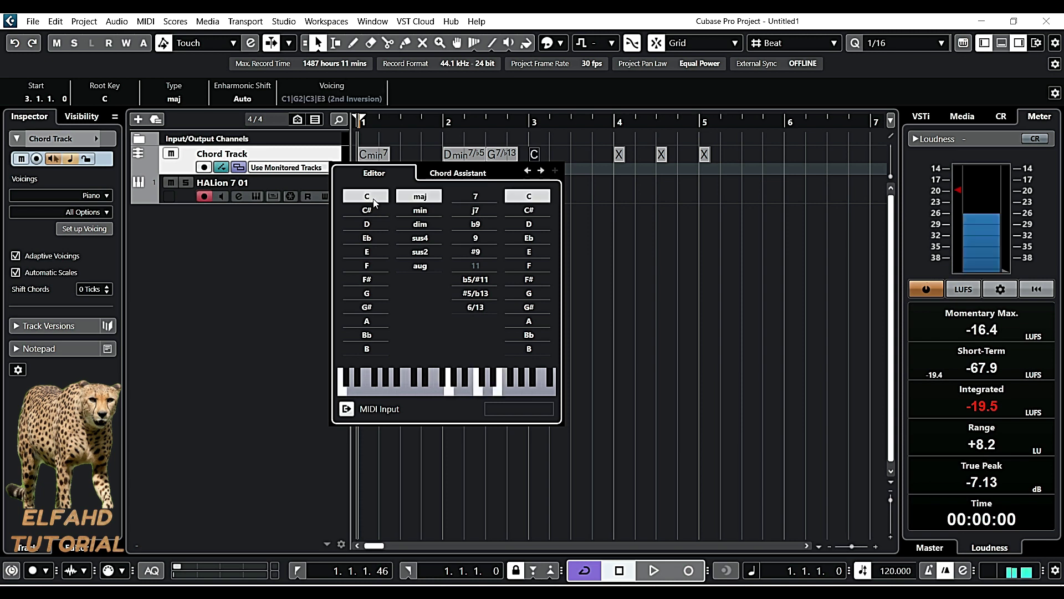
left_click(420, 209)
left_click(473, 198)
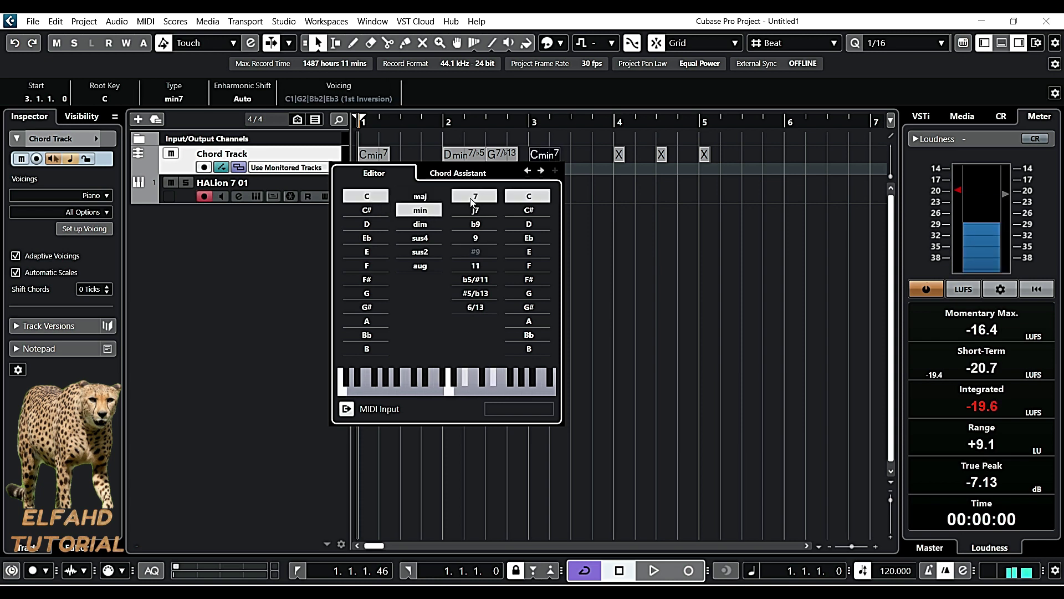
left_click(488, 237)
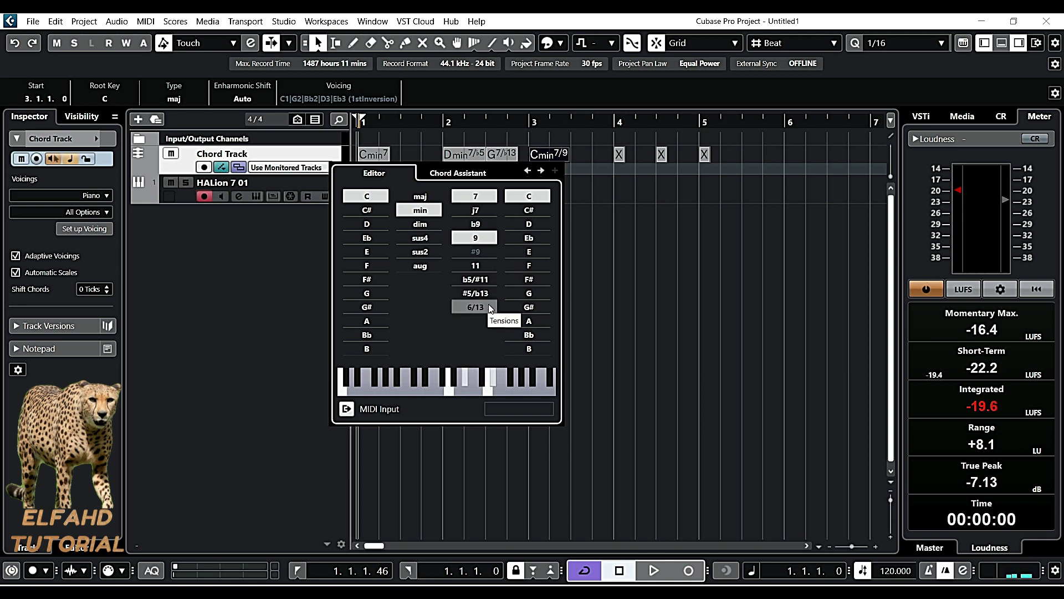
left_click(611, 351)
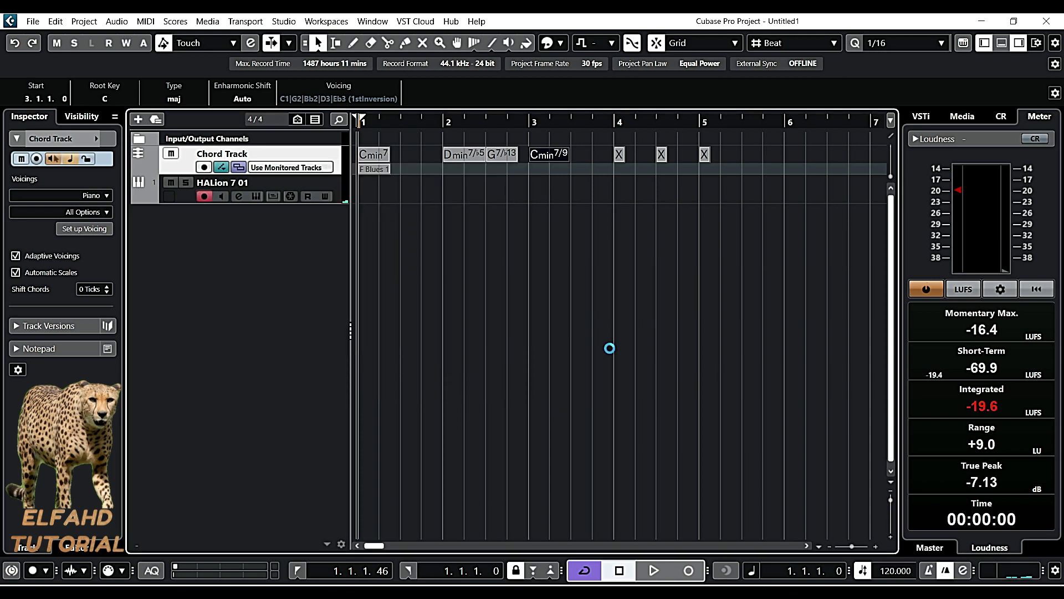
key("space")
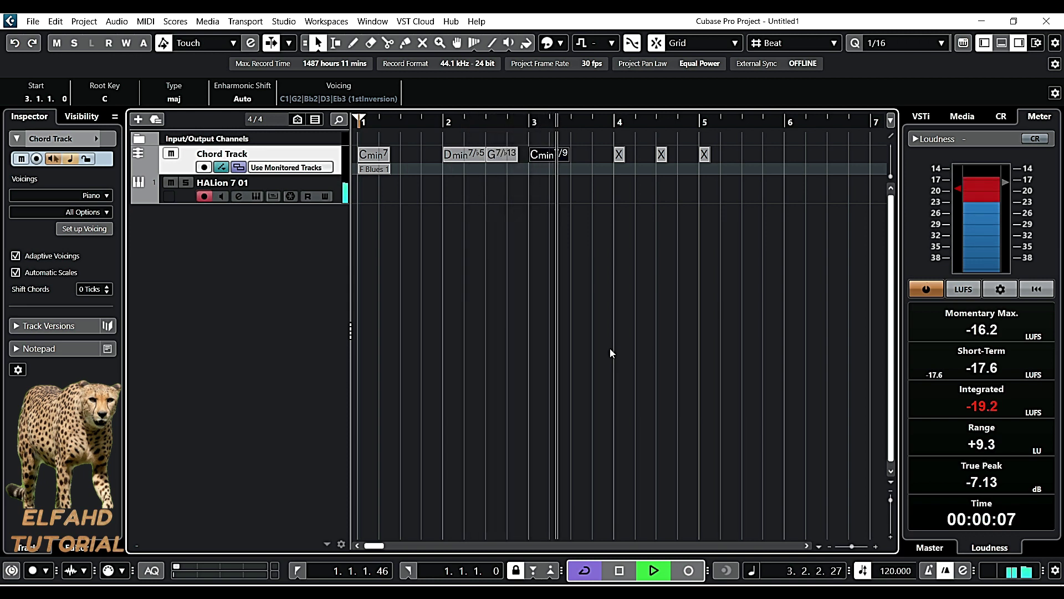
key("space")
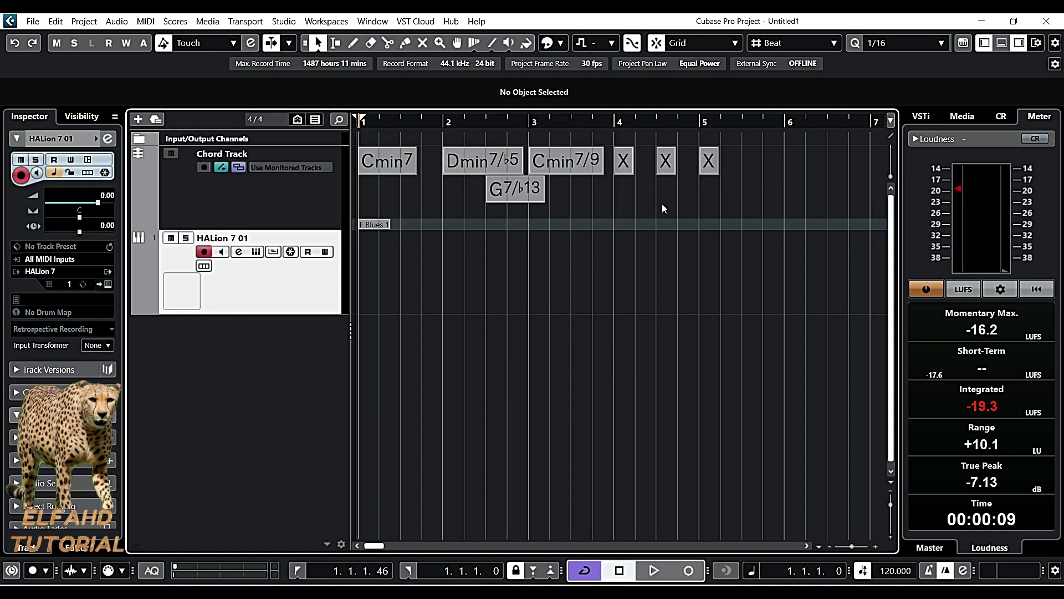
Define the chord event at the start of bar 4 as Gmin7/b5
double_click(624, 168)
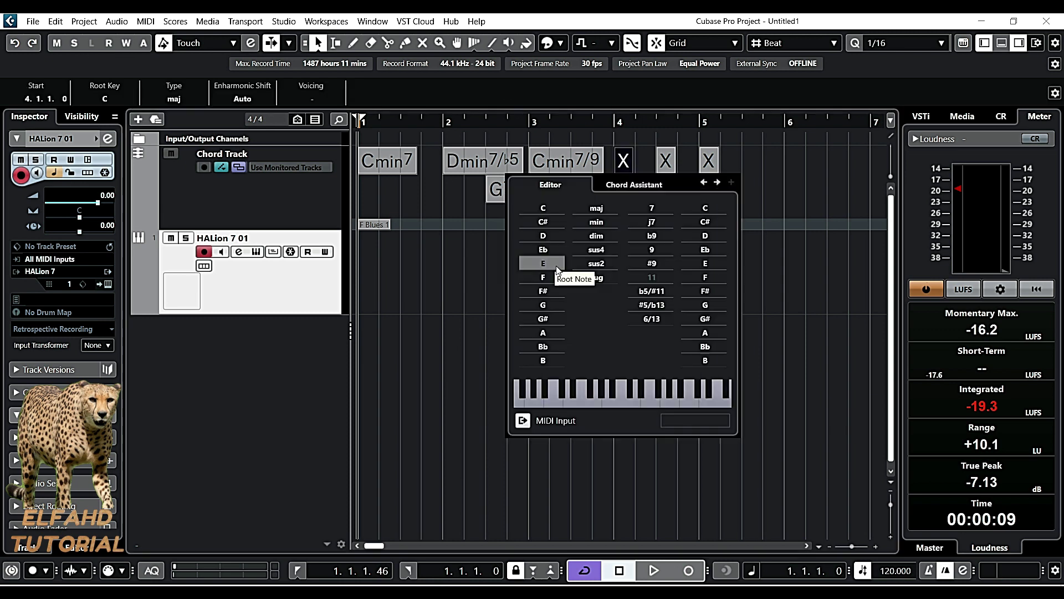
left_click(551, 304)
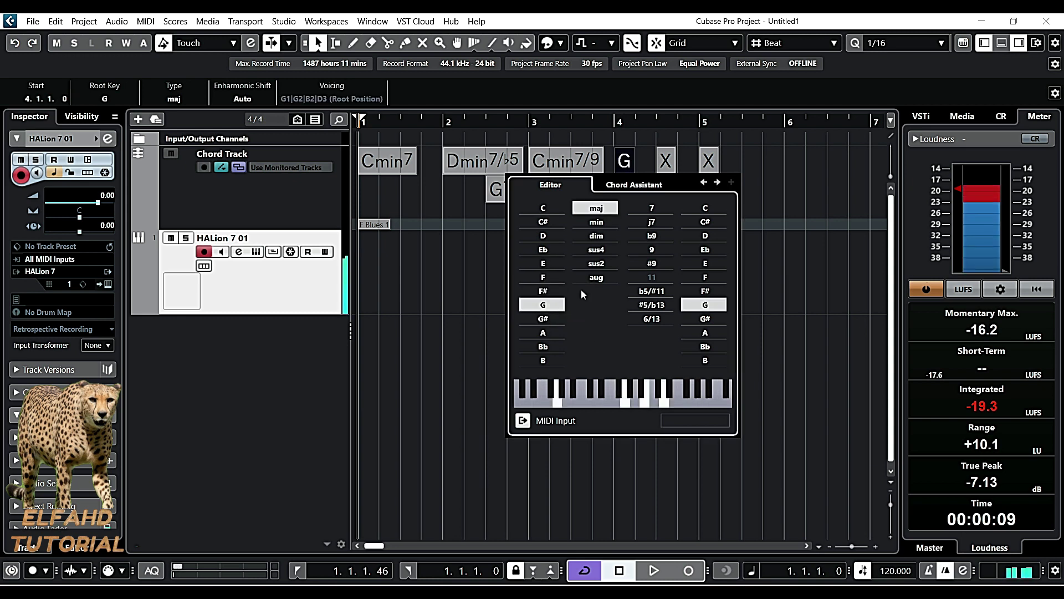
left_click(607, 221)
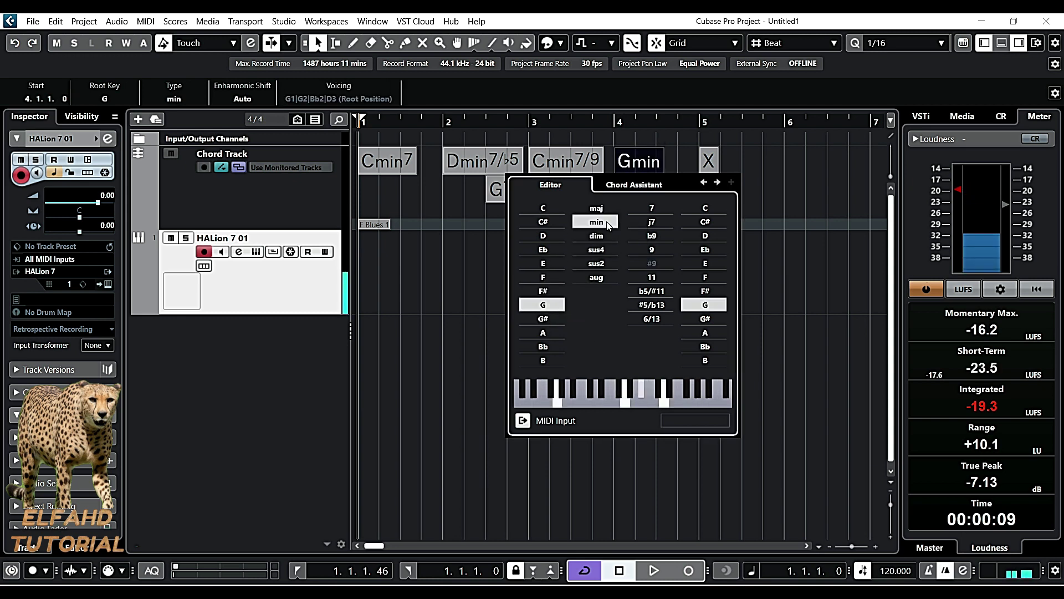
left_click(652, 210)
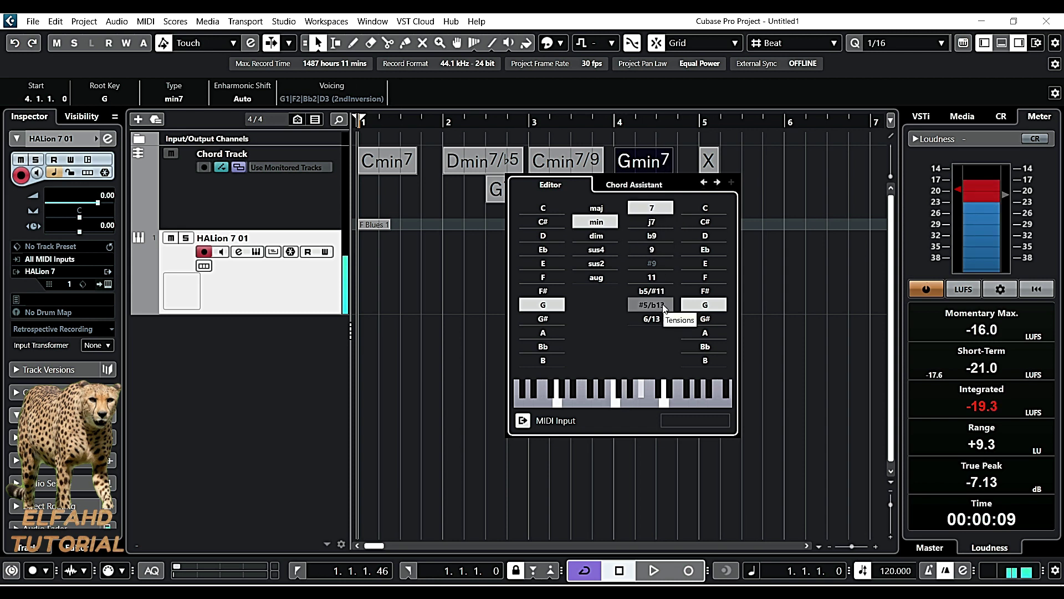
left_click(650, 291)
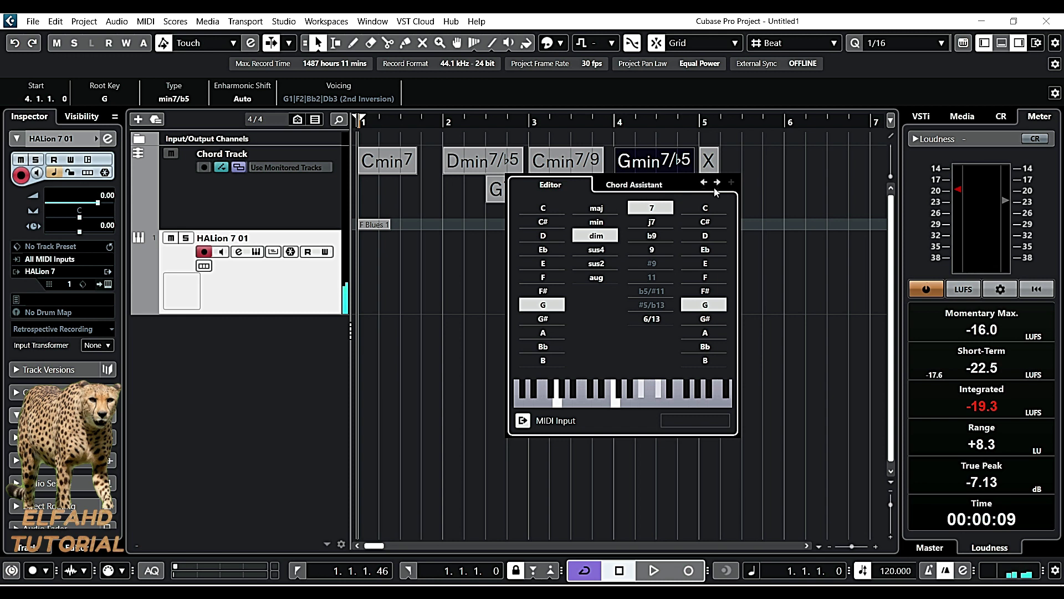
Define the chord event at beat 3 of bar 4 as Cmin7/b13
key("Right")
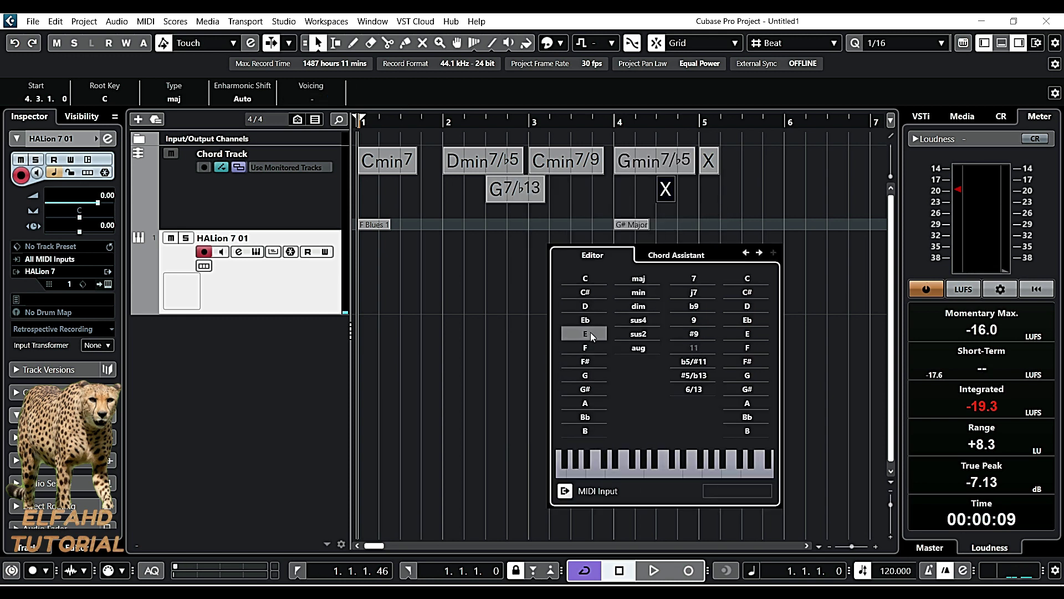
left_click(594, 279)
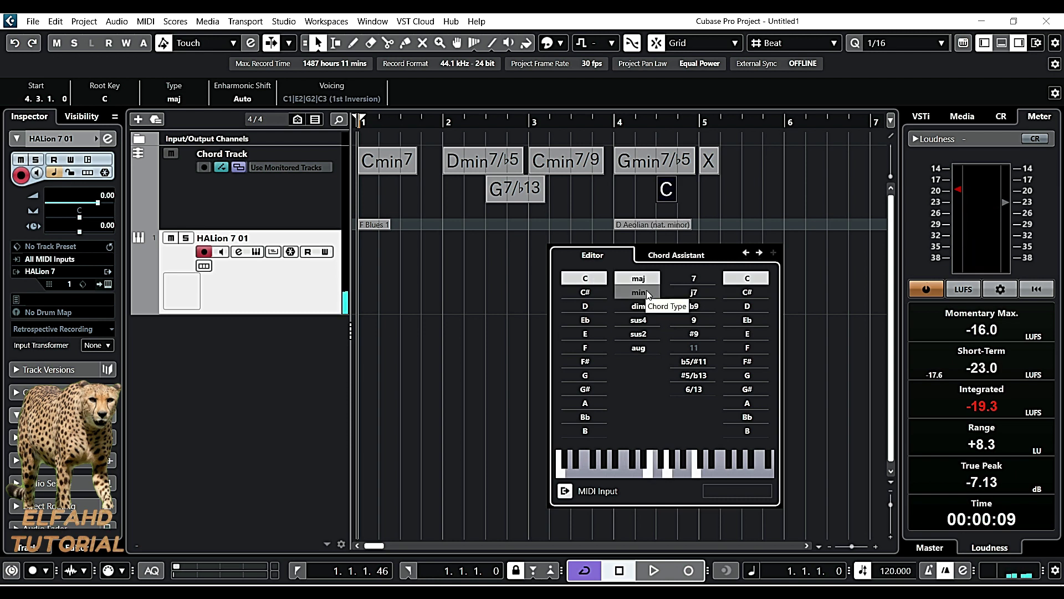
left_click(648, 295)
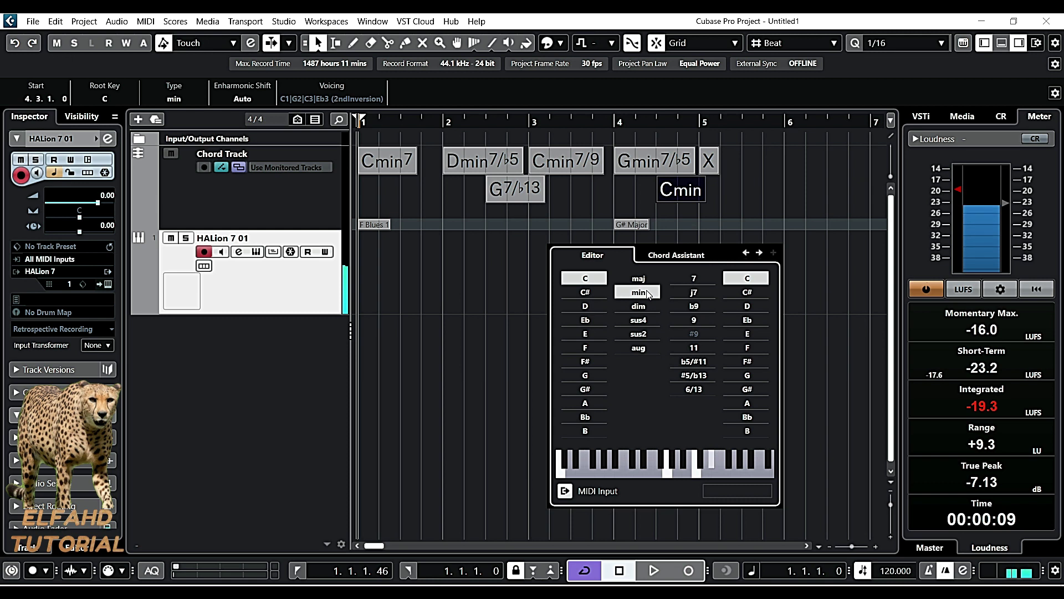
left_click(694, 278)
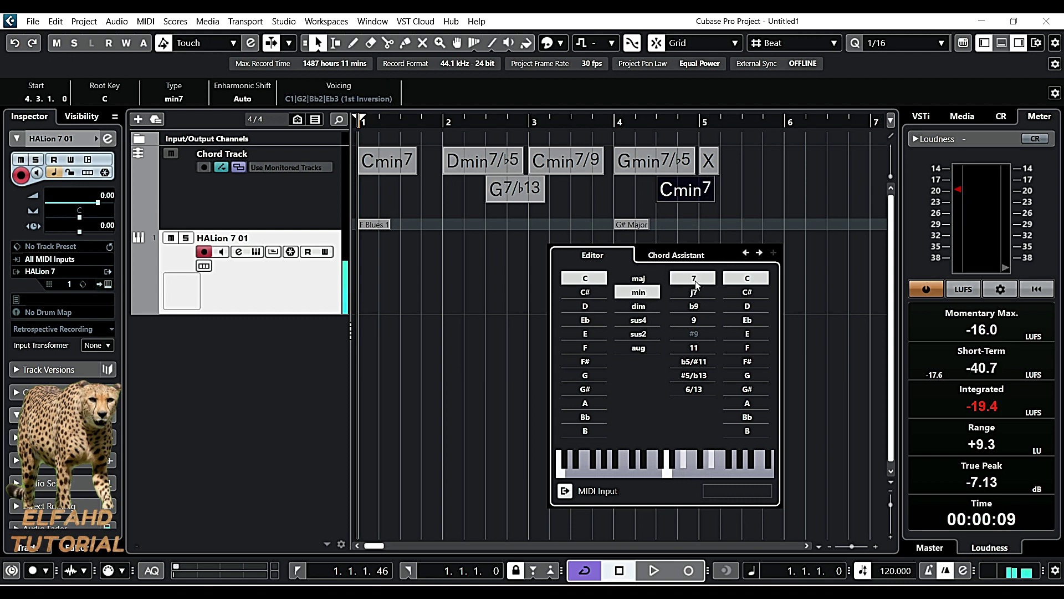
left_click(693, 375)
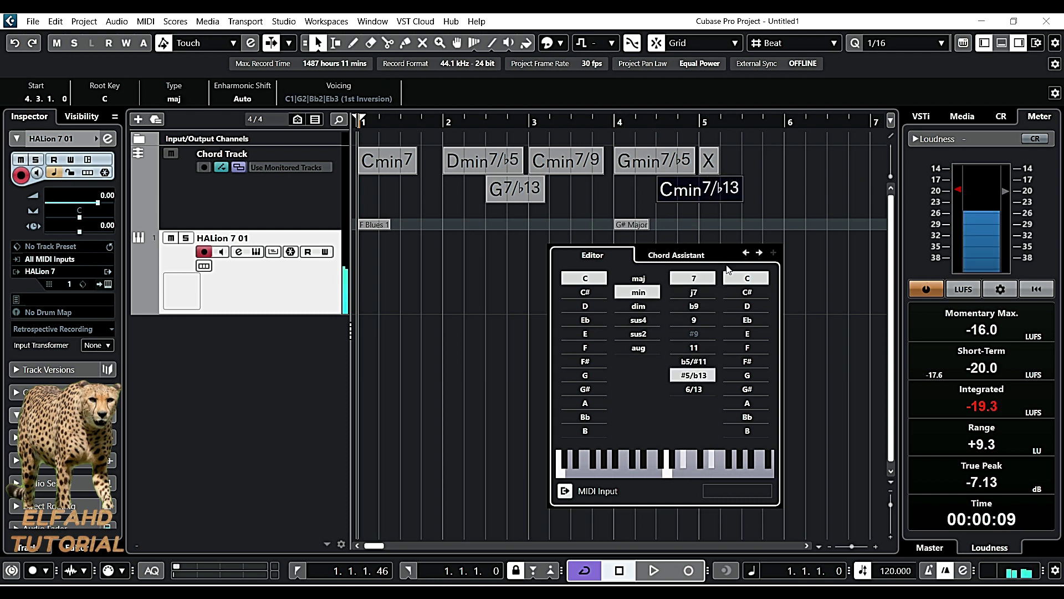
Define the chord event at bar 5 as Fmin7 and play back the progression
key("Right")
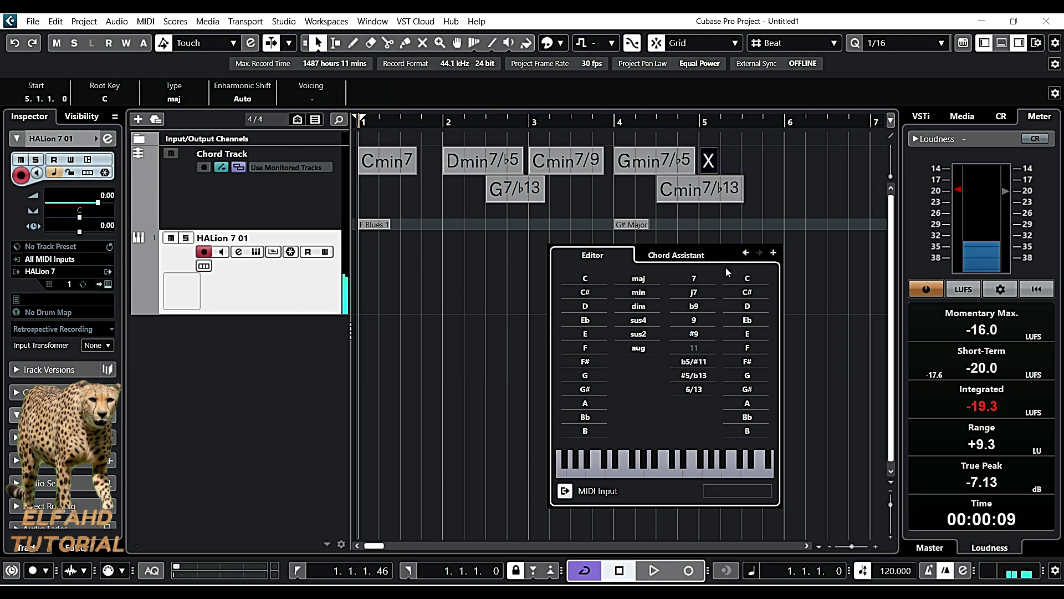
left_click(593, 348)
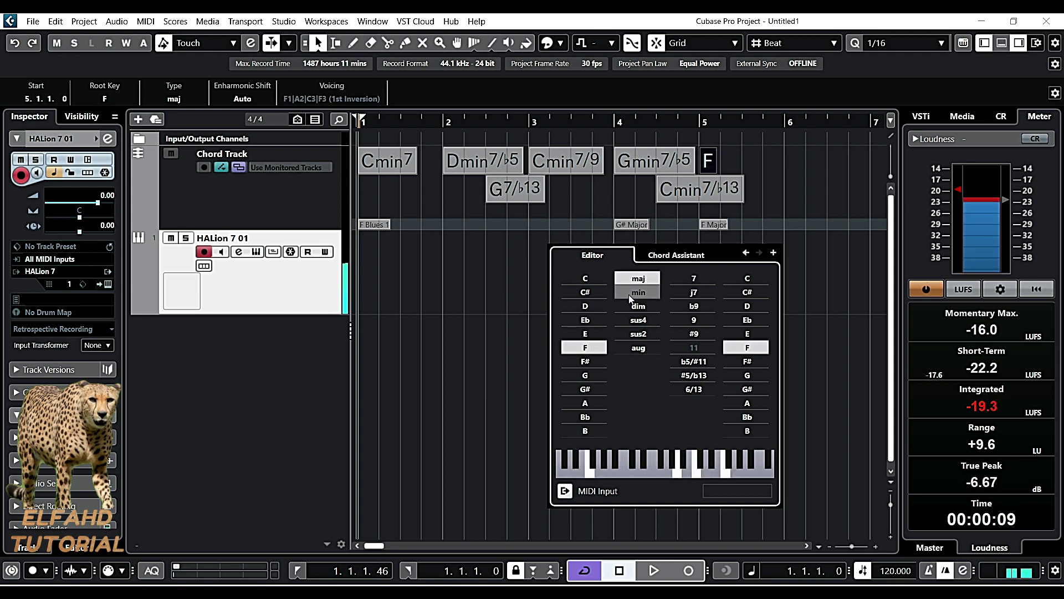
left_click(630, 296)
left_click(705, 280)
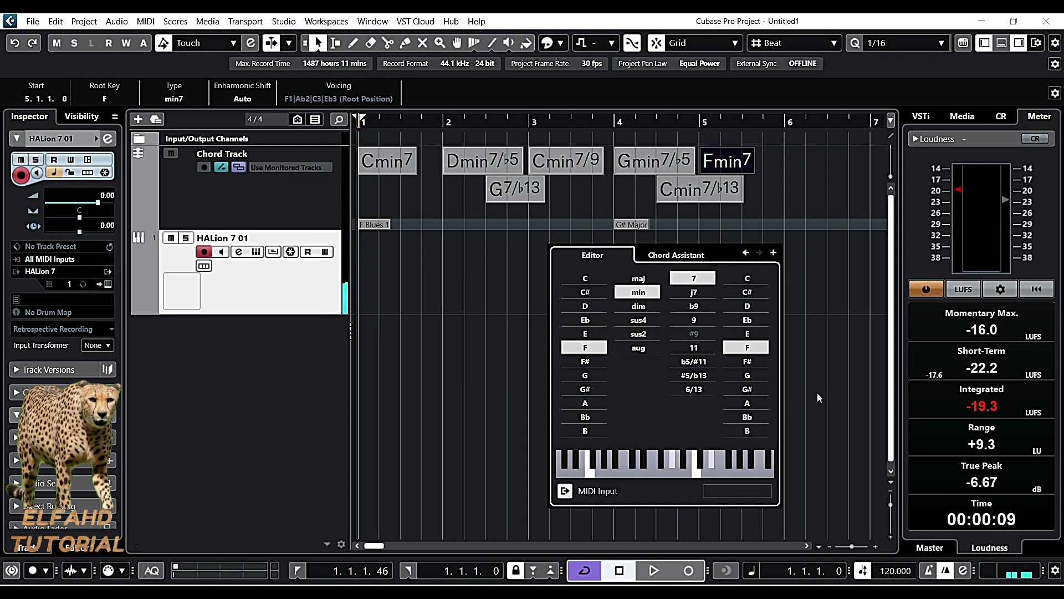
key("space")
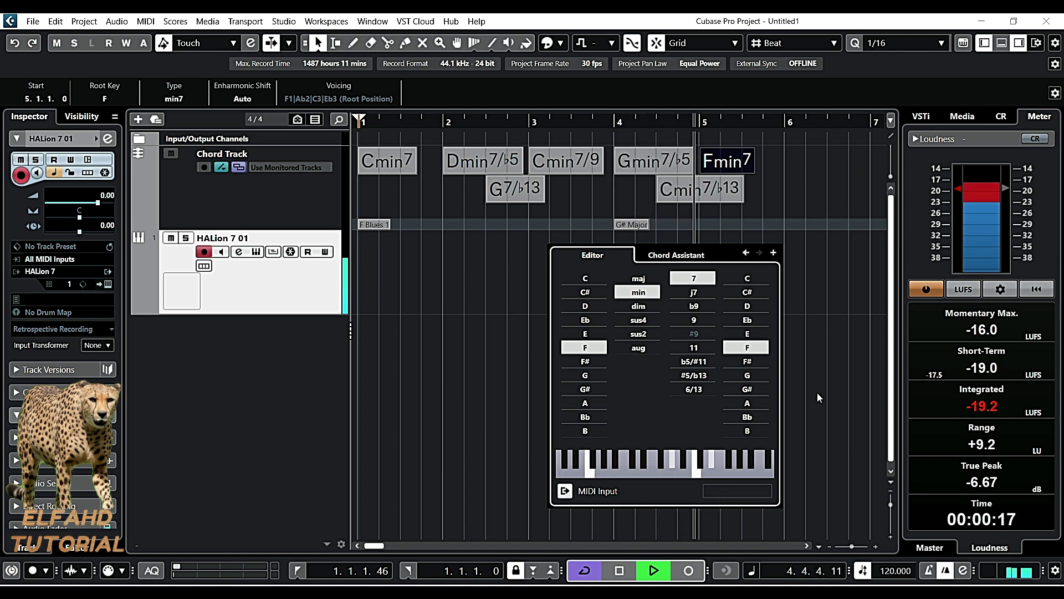
key("space")
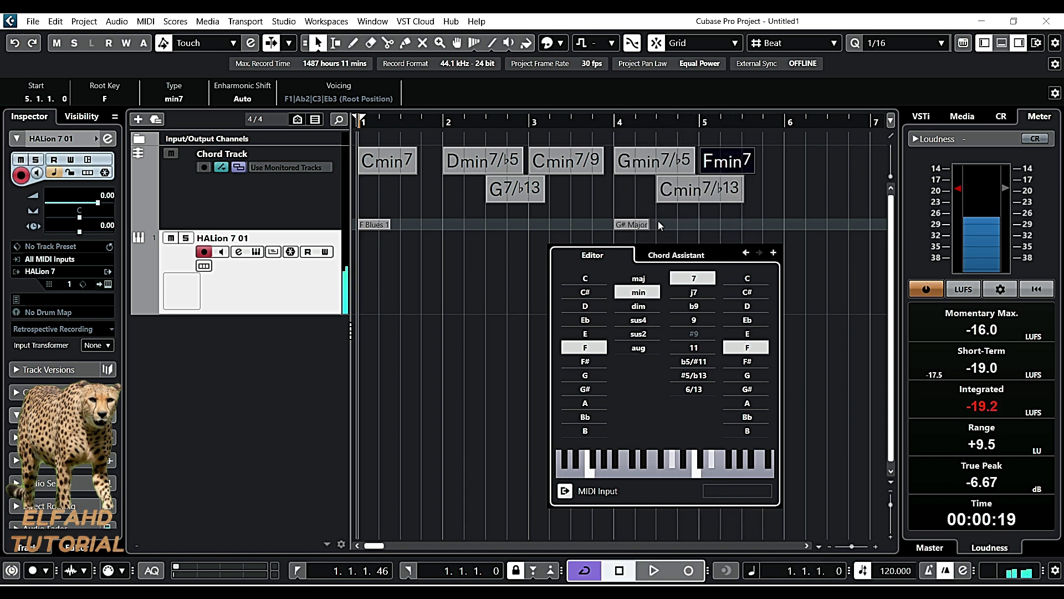
Remove the 9 tension from the bar 3 chord to make it Cmin7, and audition the progression again
left_click(579, 162)
left_click(580, 164)
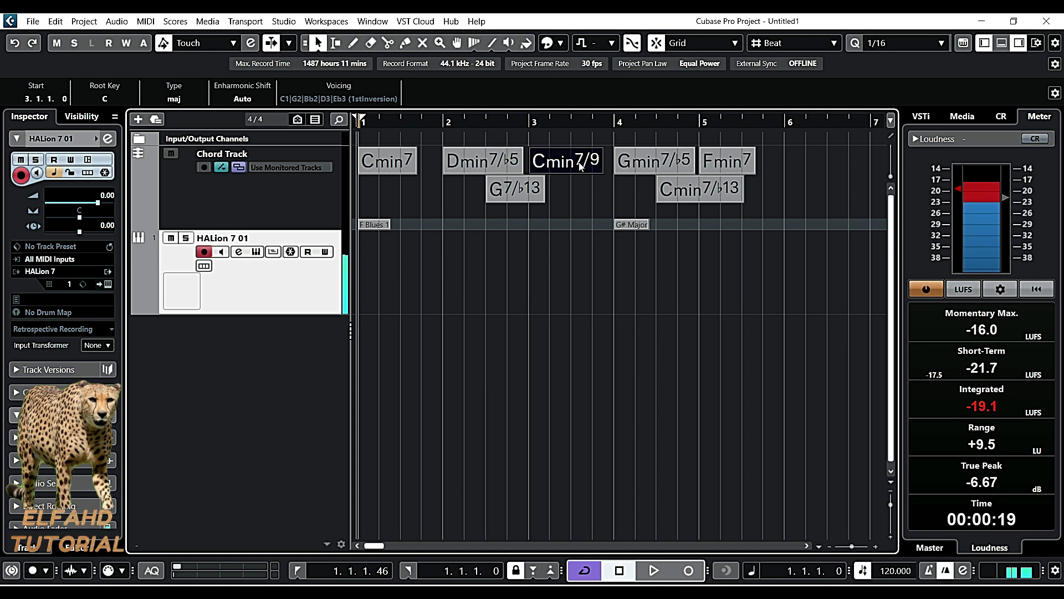
double_click(580, 165)
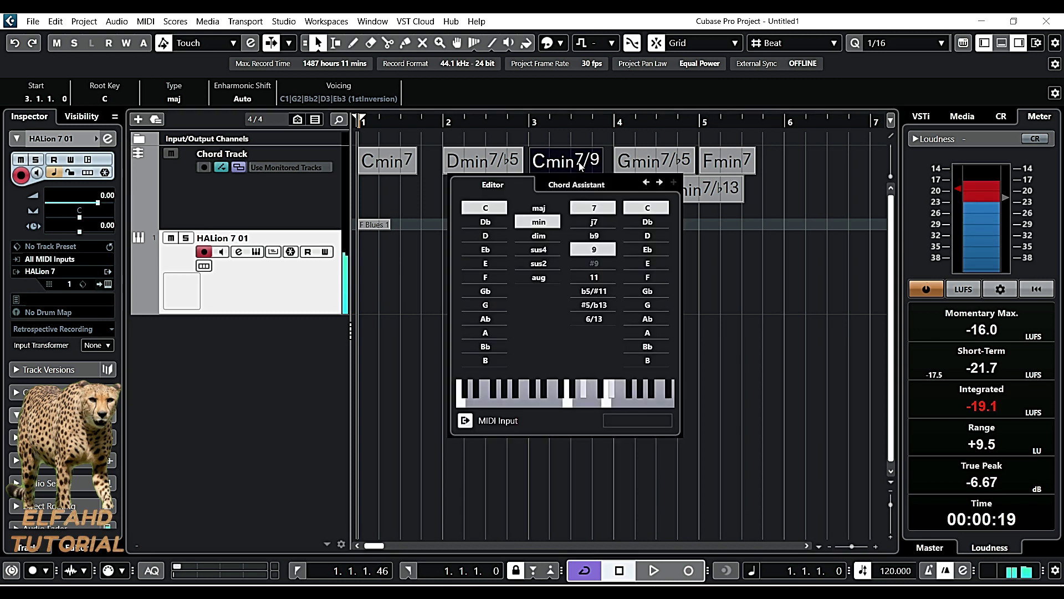
left_click(594, 249)
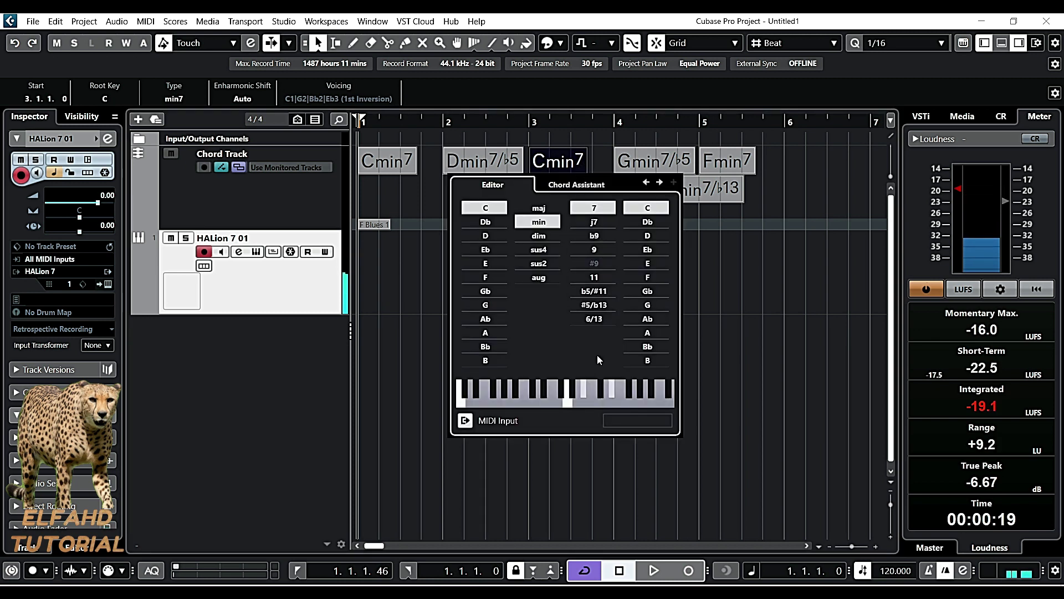
left_click(410, 287)
key("space")
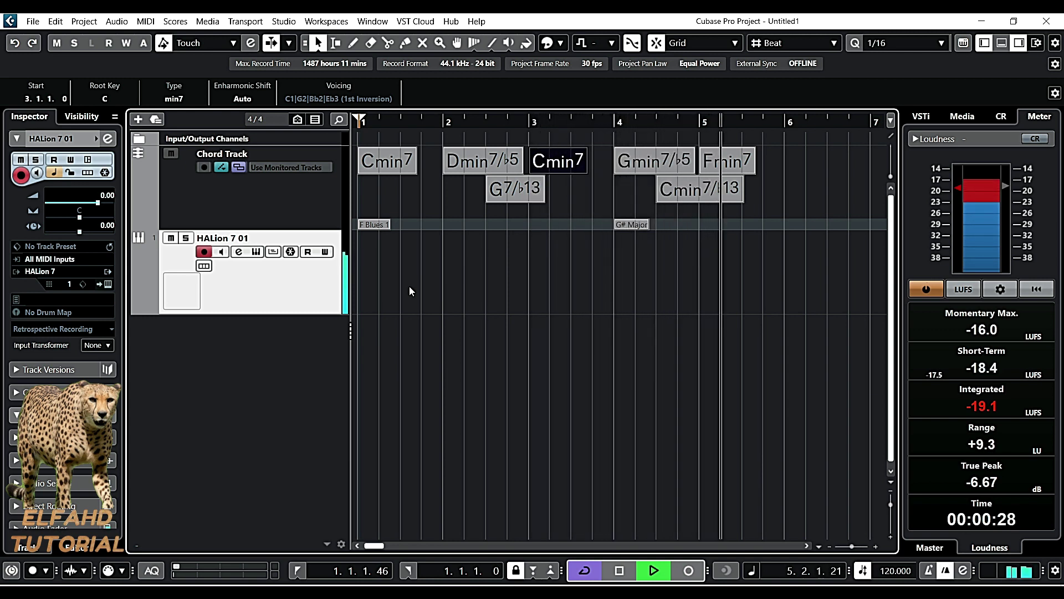
key("space")
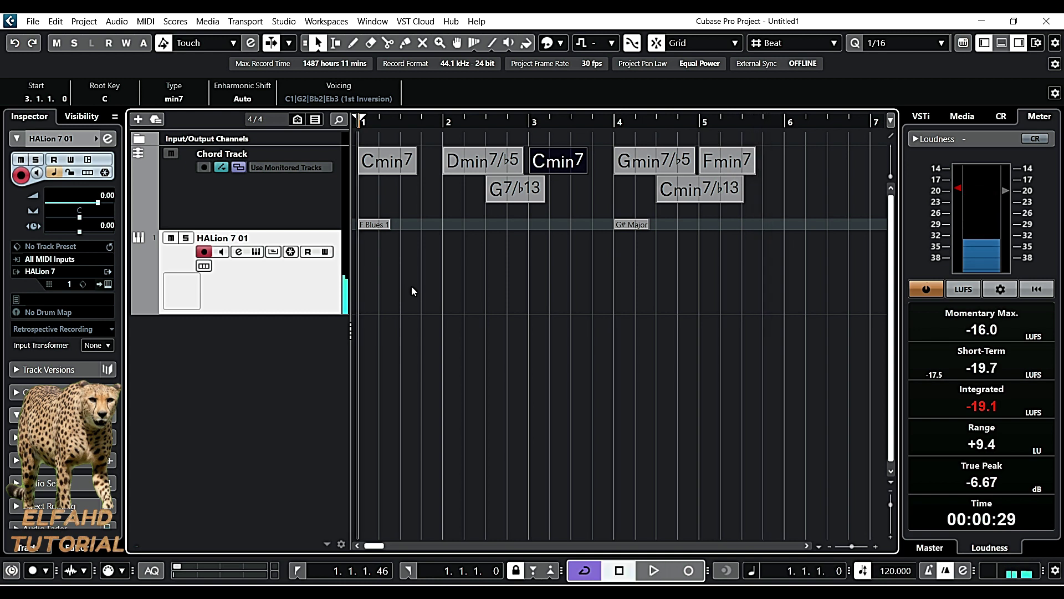
Select the chord track and show the Chord Assistant's Circle of Fifths for the chord event at bar 1
left_click(770, 148)
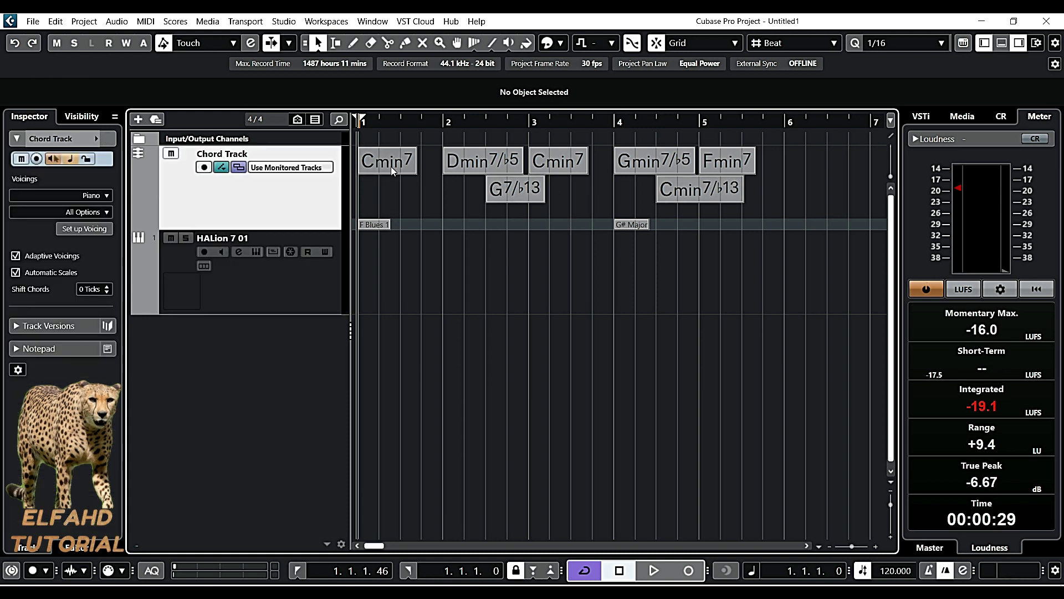
double_click(391, 167)
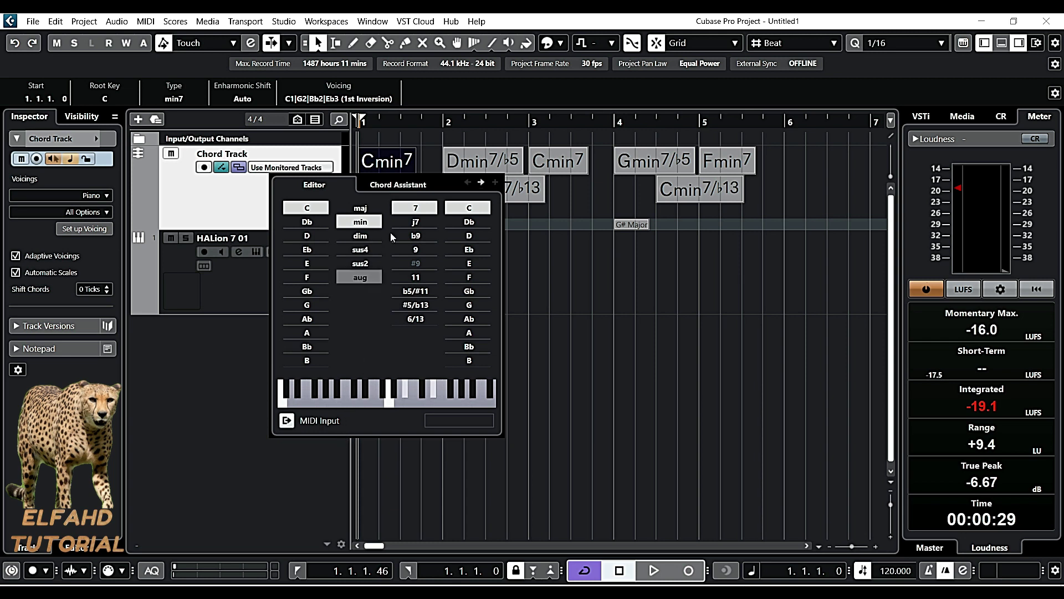
left_click(399, 185)
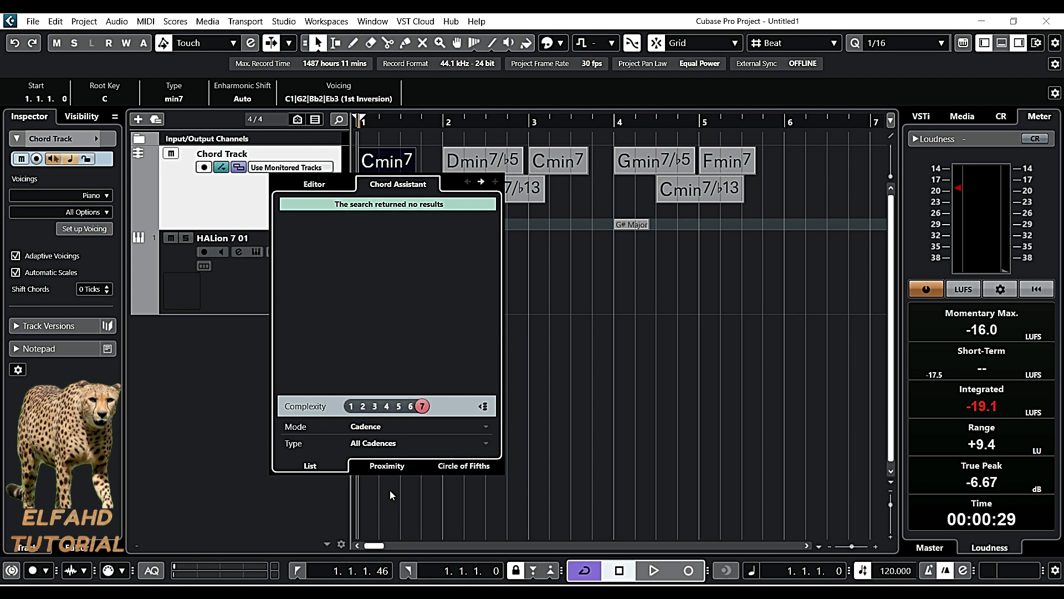
left_click(456, 469)
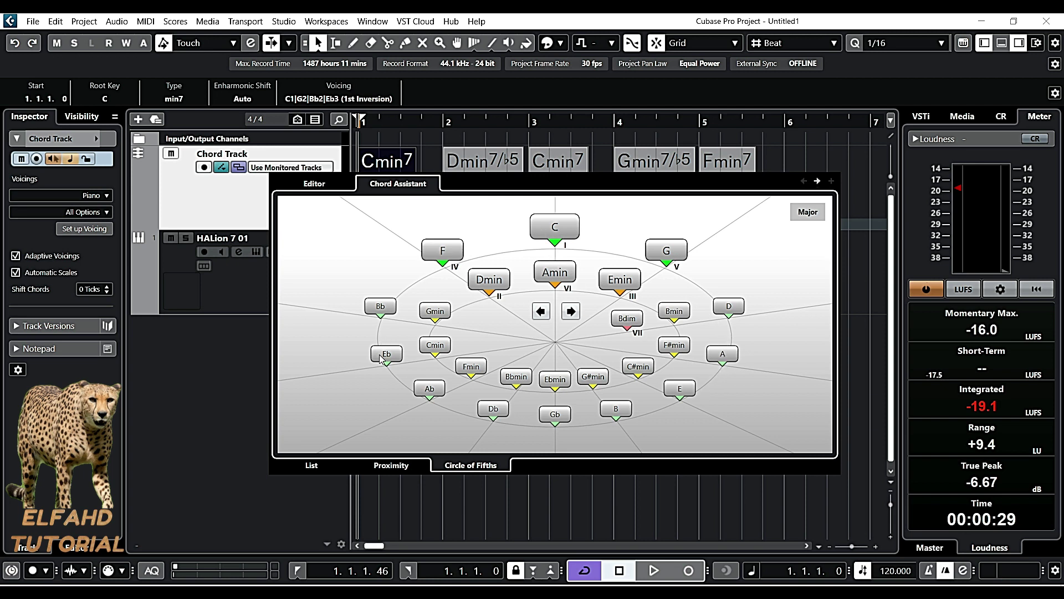
Audition the major chords C, G, D, A and E for the bar 1 chord event, going clockwise around the Circle of Fifths
left_click(566, 230)
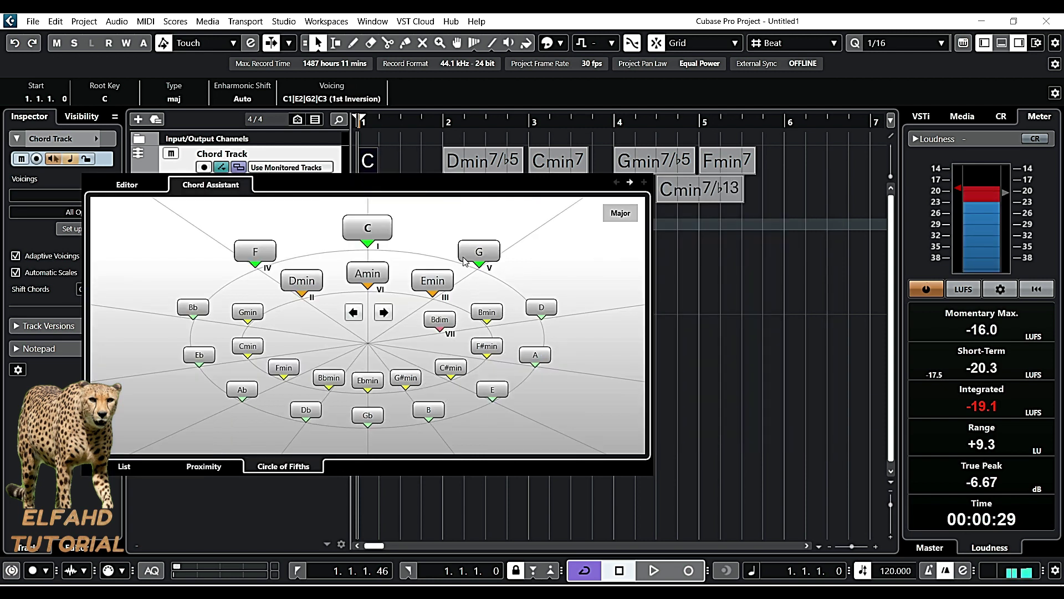
left_click(494, 254)
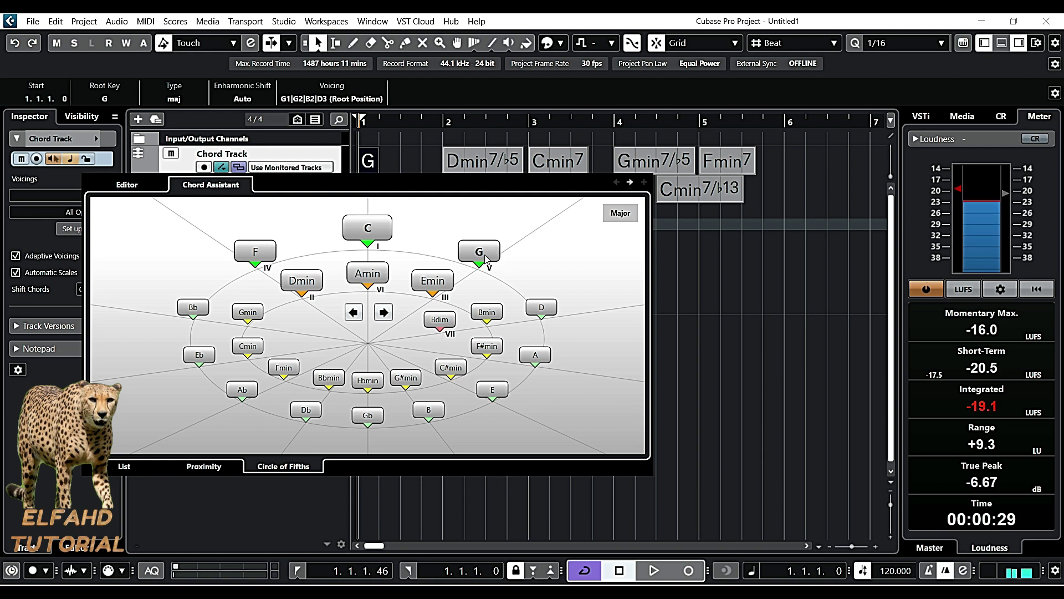
left_click(541, 308)
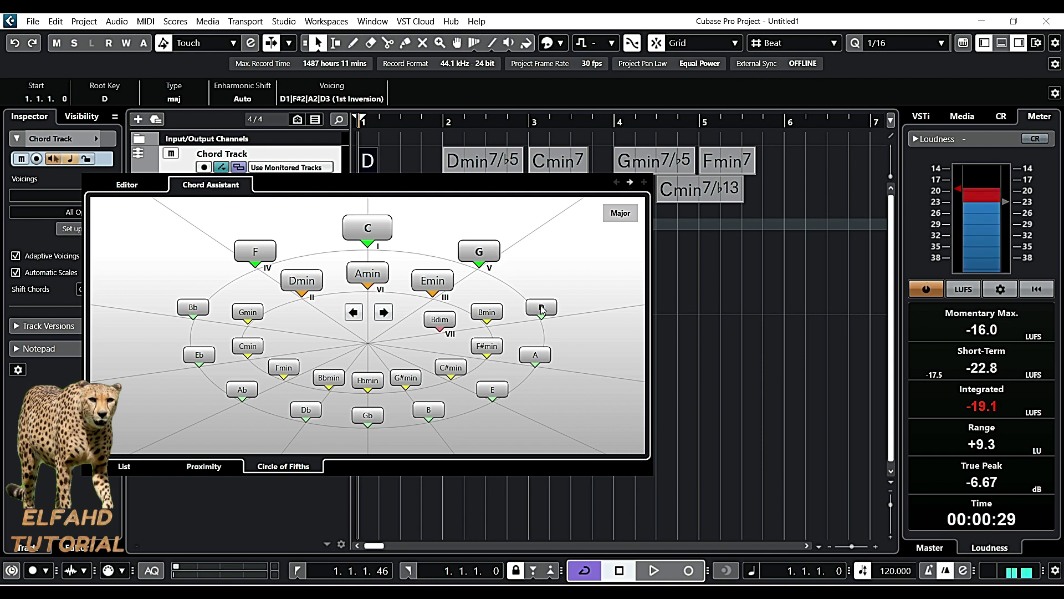
left_click(538, 358)
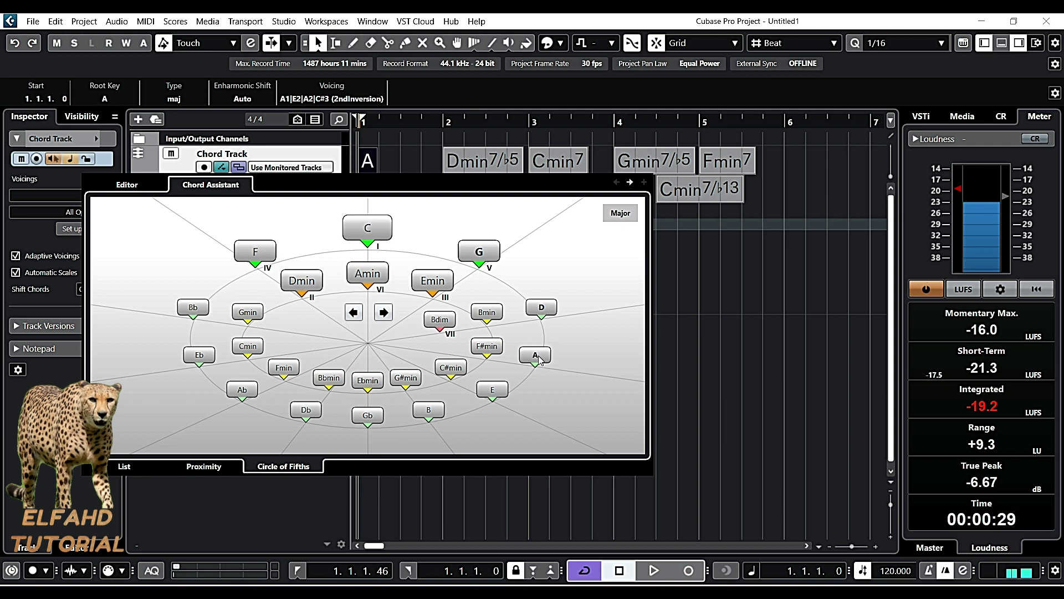
left_click(492, 392)
Audition C, F, Bb, Eb and Ab for the bar 1 chord event counterclockwise around the Circle of Fifths, and close the chord window
left_click(381, 238)
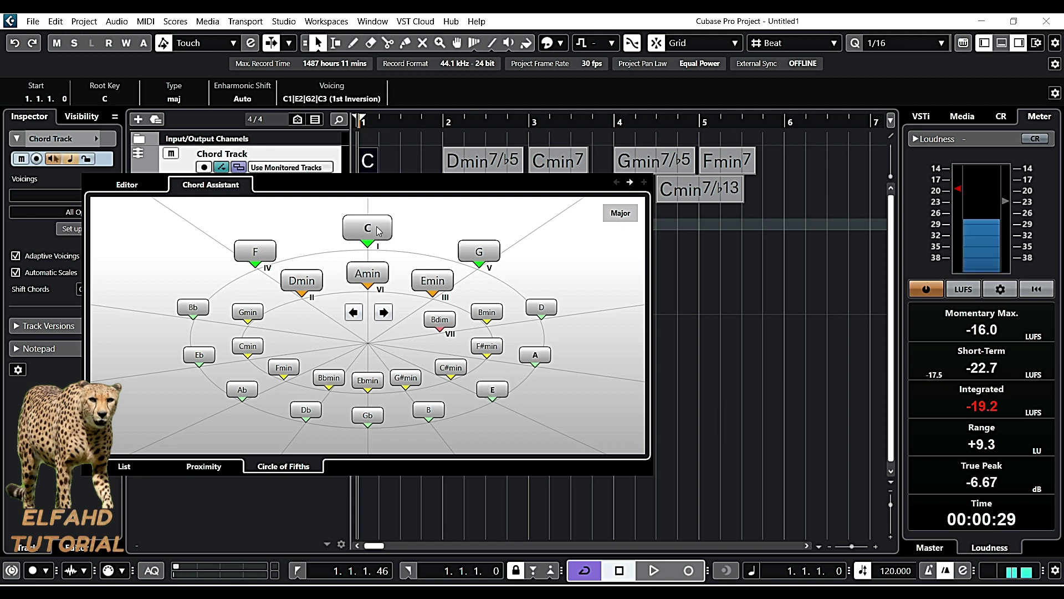
left_click(252, 257)
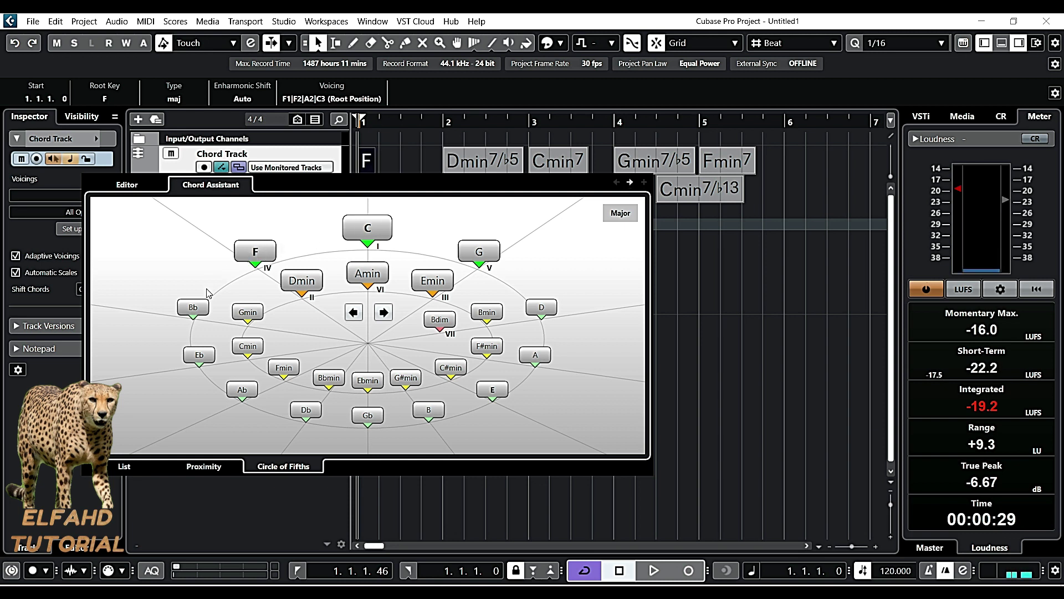
left_click(195, 316)
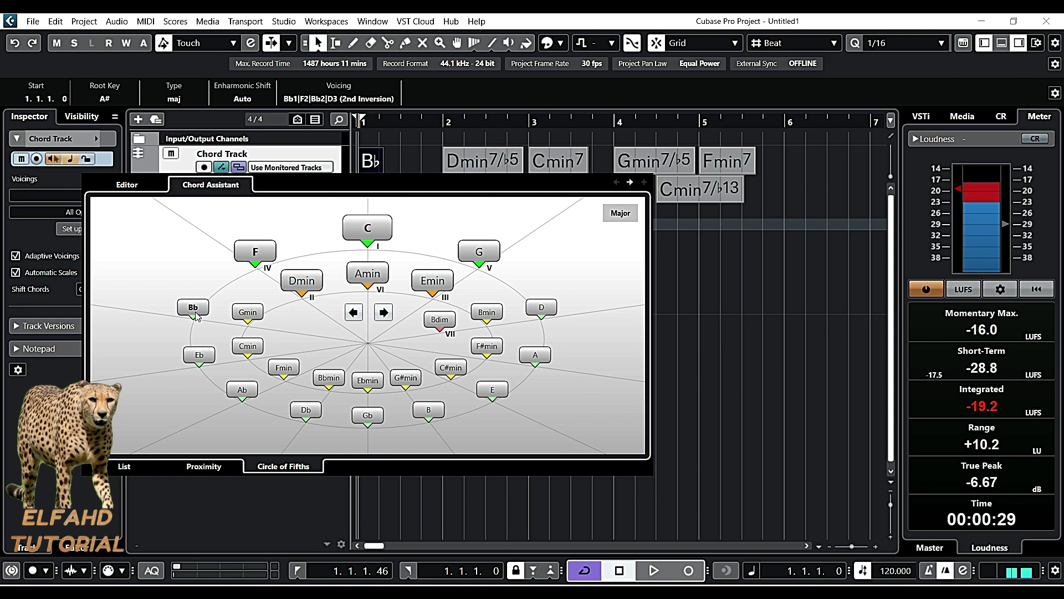
left_click(201, 357)
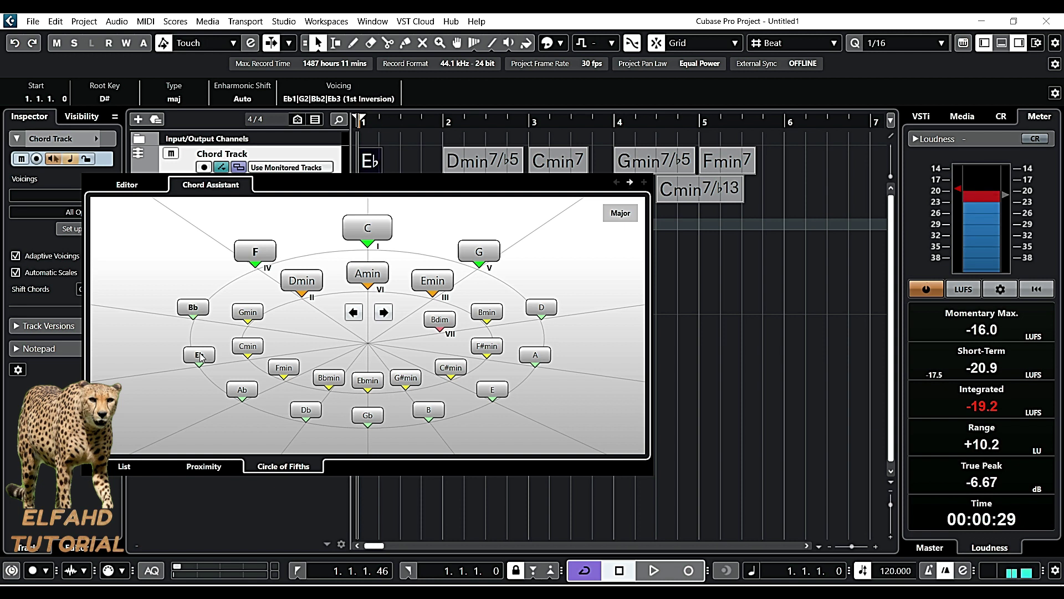
left_click(245, 391)
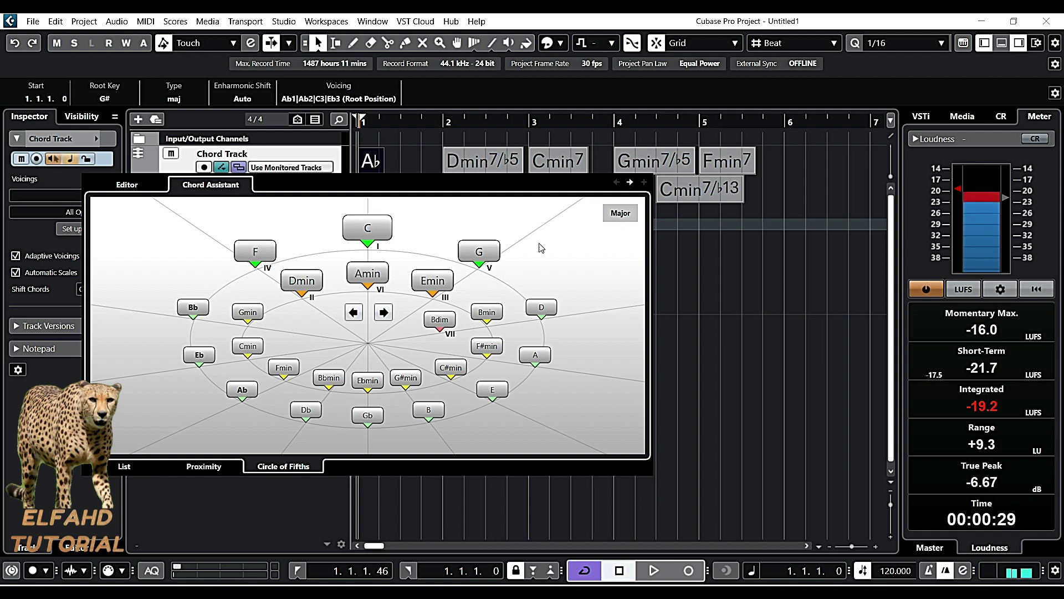
left_click(688, 288)
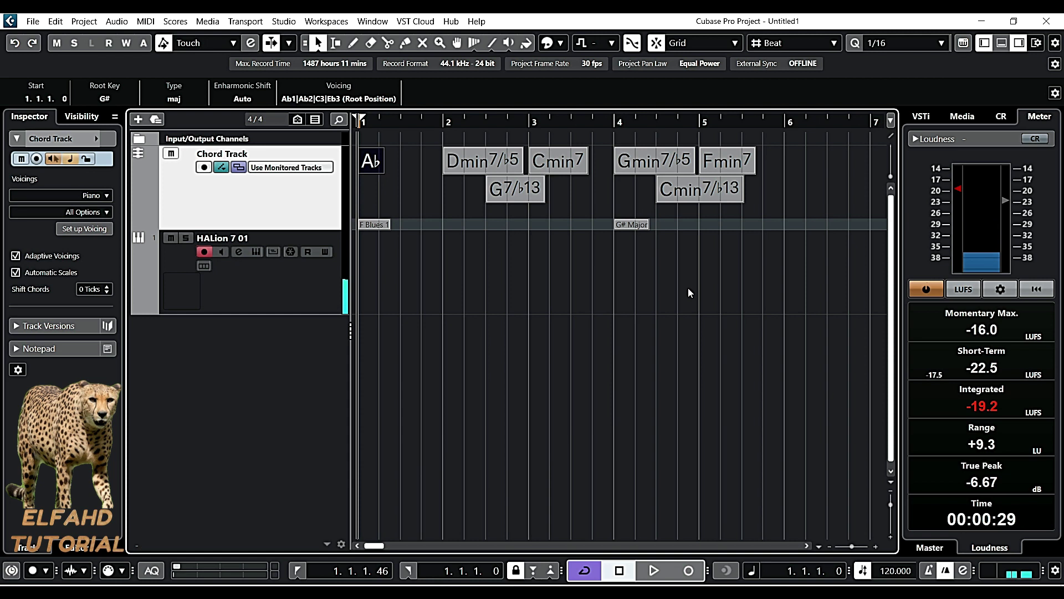
Reopen the chord event at bar 1 and define it as Cmin7 in the chord editor
double_click(372, 162)
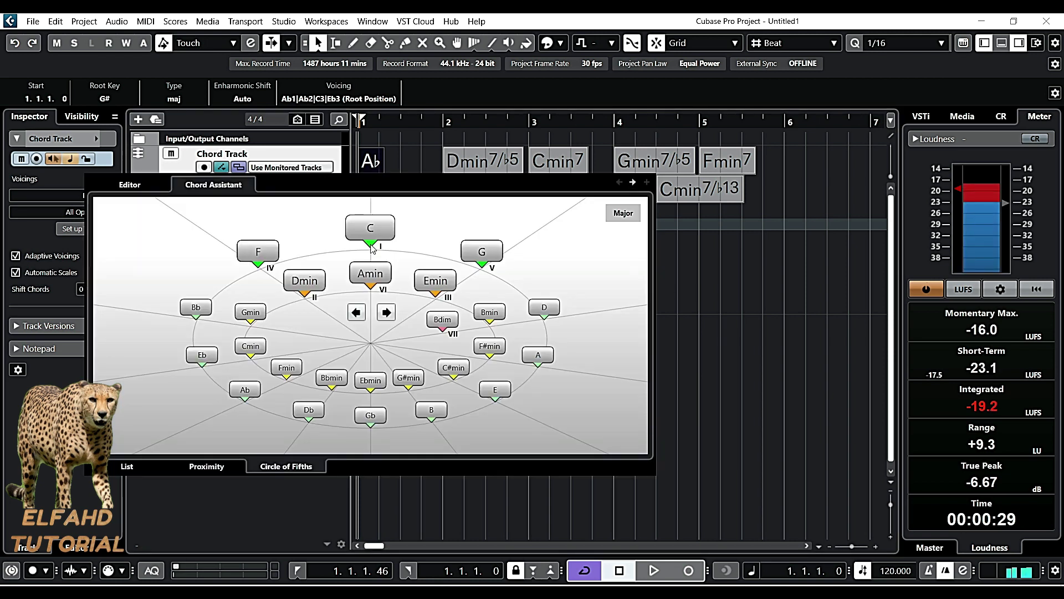
left_click(136, 469)
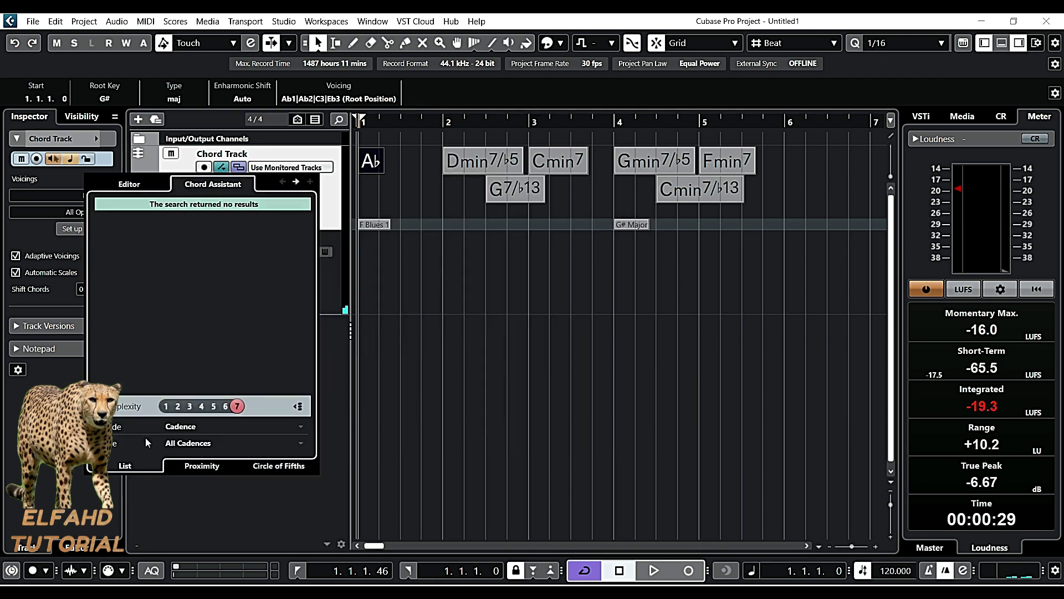
left_click(129, 183)
left_click(122, 207)
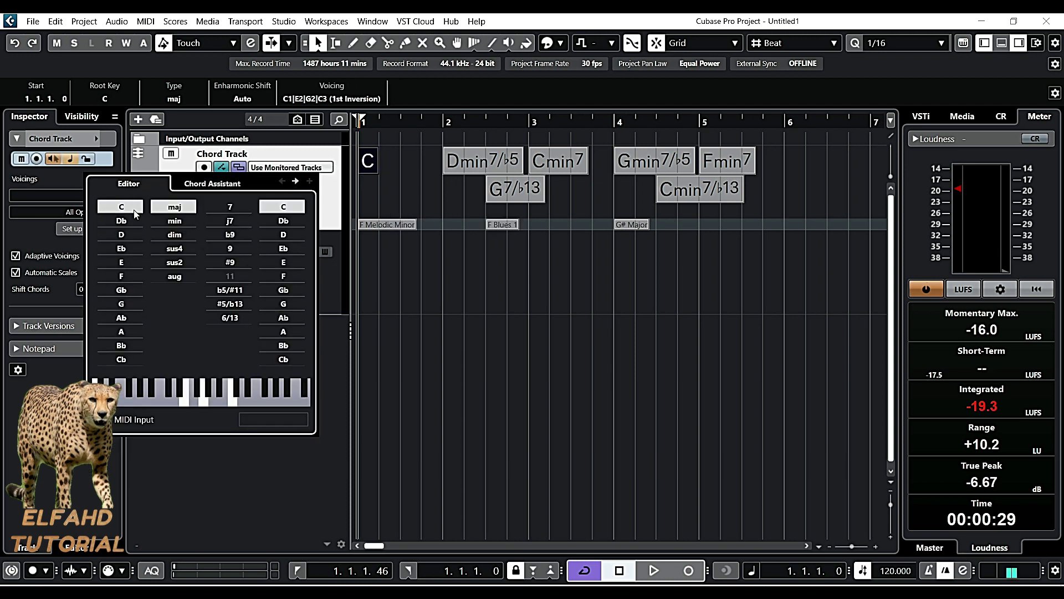
left_click(153, 222)
left_click(242, 205)
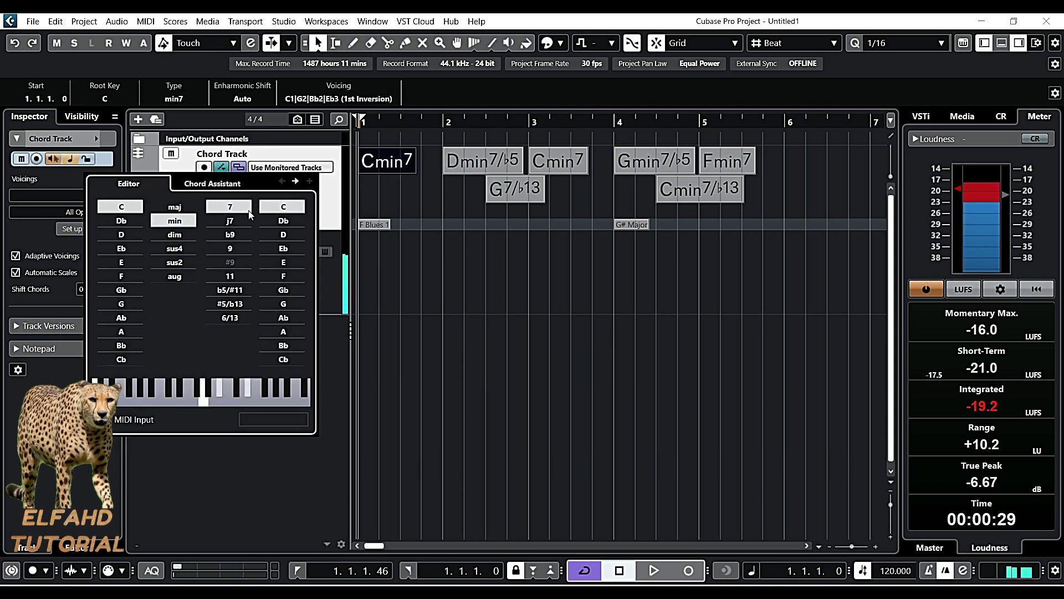
left_click(437, 288)
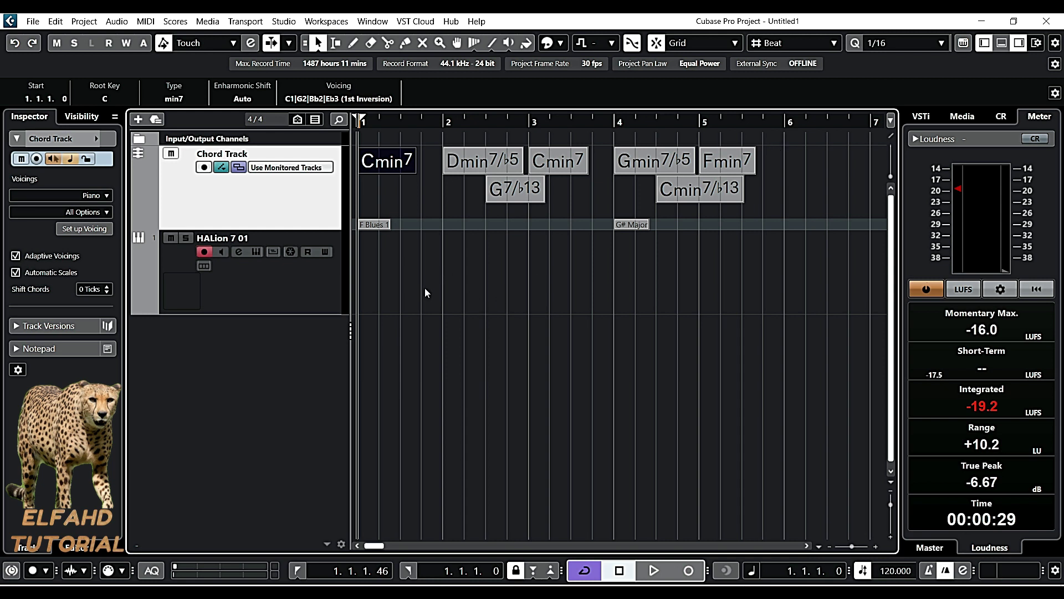
Draw an empty MIDI part from bar 1 to bar 6 on the HALion 7 track and open it in the Key Editor
left_click(353, 44)
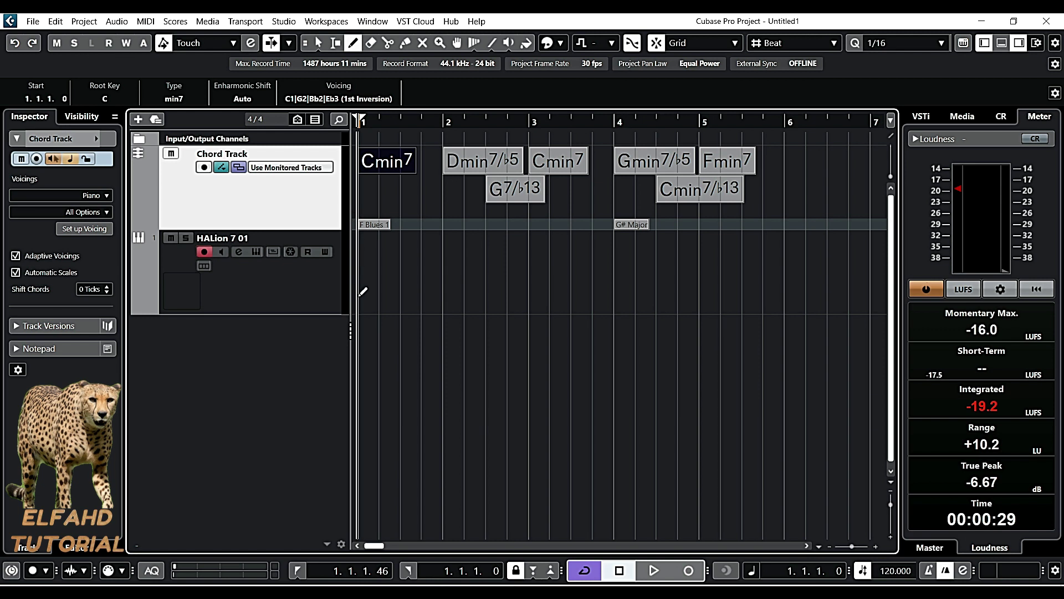
left_click_drag(364, 290, 796, 299)
key("1")
double_click(440, 264)
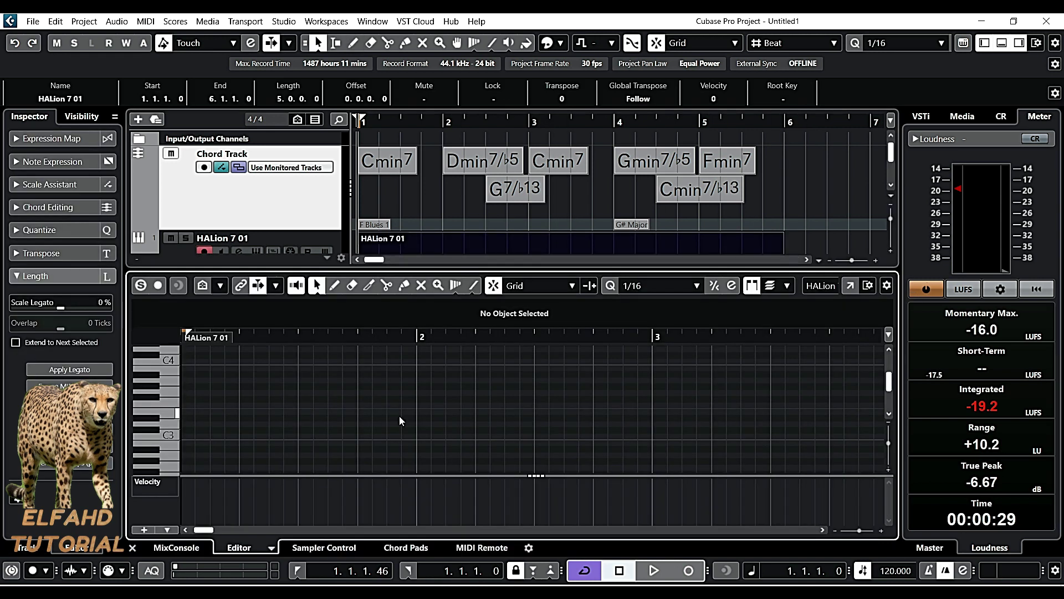
Draw a C minor triad at the start of bar 1 with about one-beat notes on C3, D#3 and G3
left_click(335, 285)
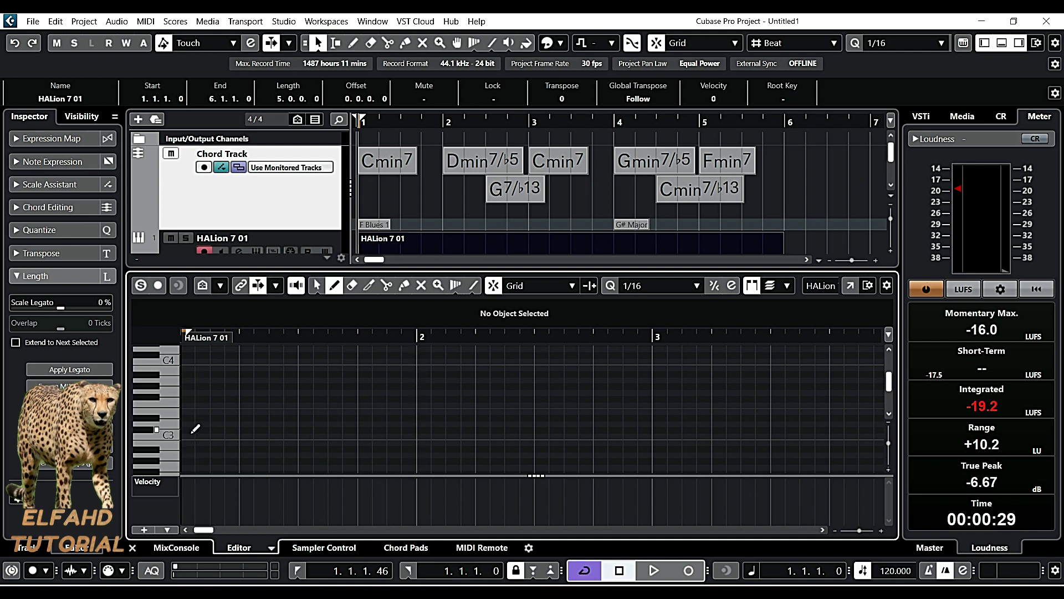
left_click_drag(186, 436, 237, 440)
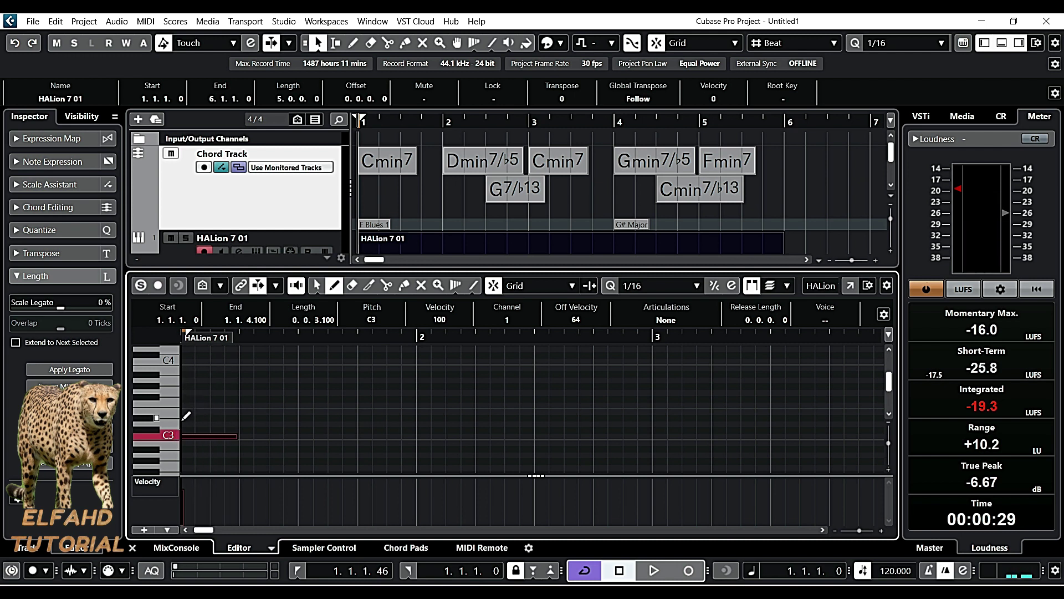
left_click_drag(185, 418, 244, 424)
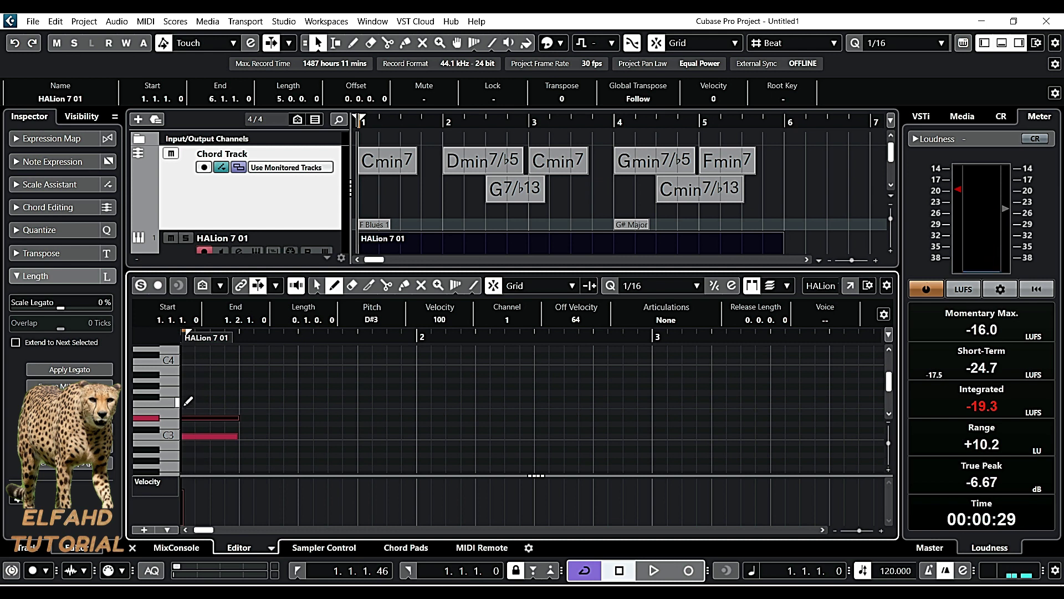
left_click_drag(185, 392, 245, 391)
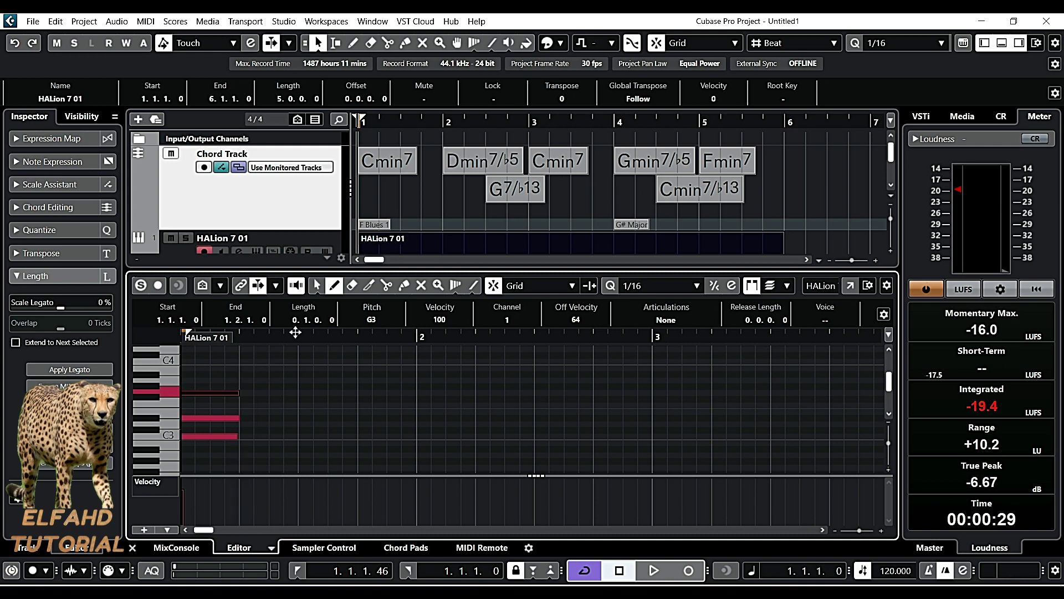
Delete the hand-drawn triad notes and remove the MIDI part from the HALion 7 track
left_click(317, 286)
left_click_drag(241, 378, 218, 448)
key("Delete")
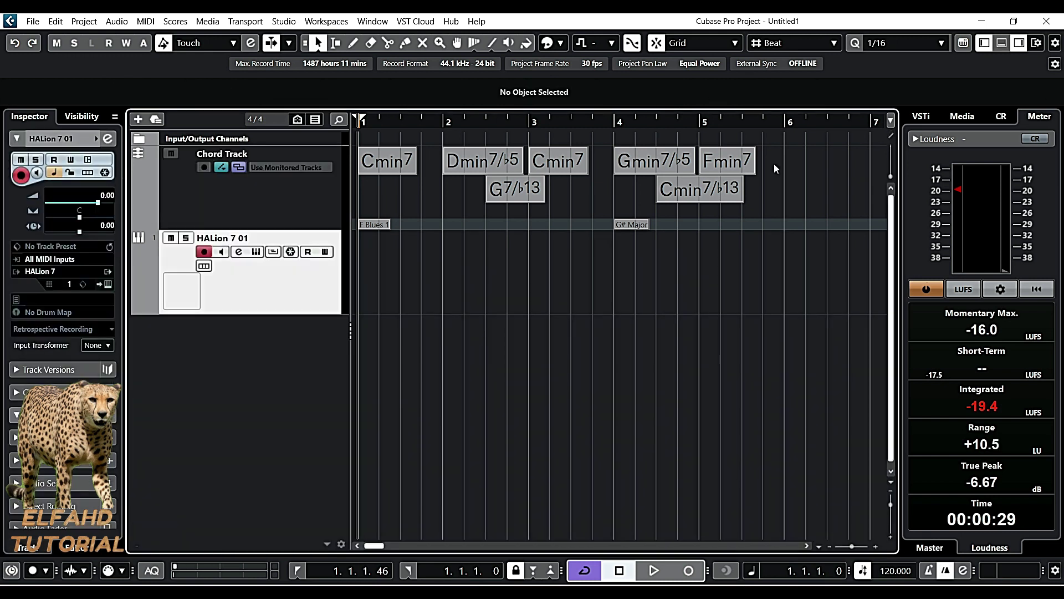
Convert all chord events into MIDI parts on the HALion 7 track and set the locators around those parts
left_click_drag(772, 148, 361, 288)
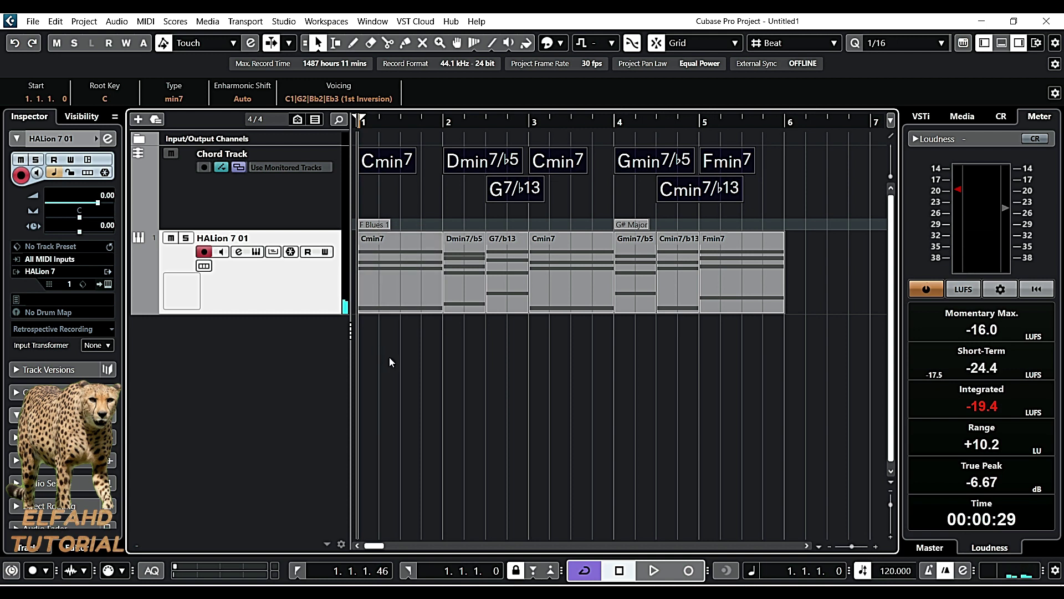
left_click_drag(822, 319, 414, 334)
key("p")
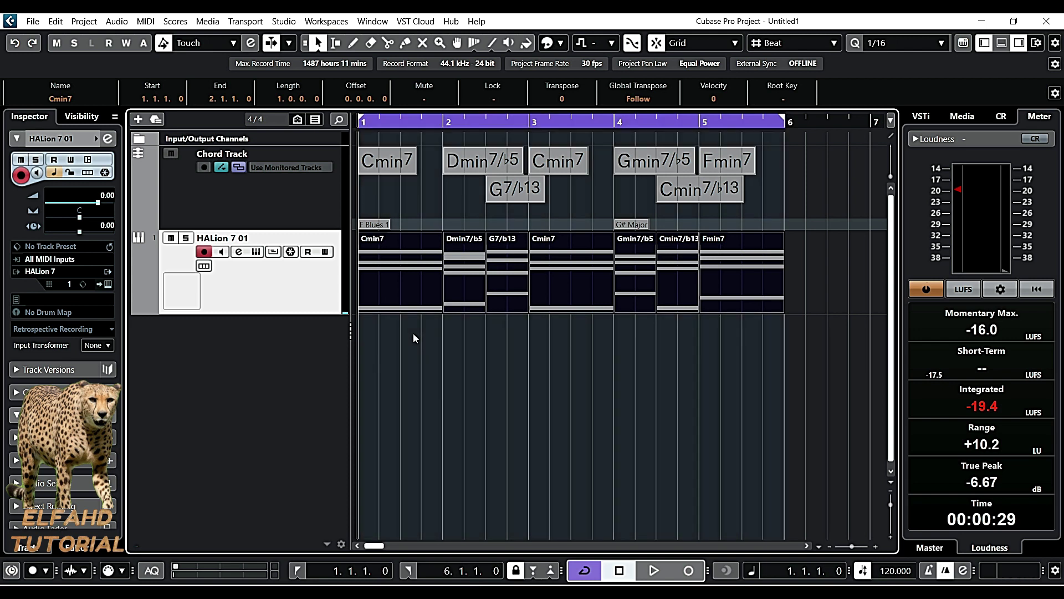
Play back the MIDI chord parts from bar 1 into bar 5 and stop playback
key("KP_Divide")
key("KP_Divide")
key("space")
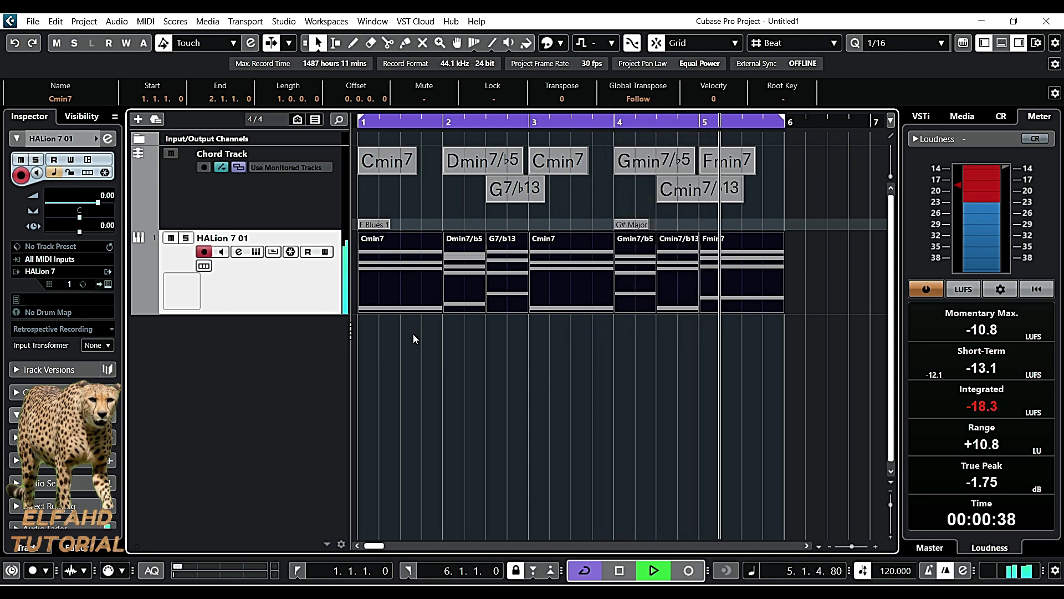
key("space")
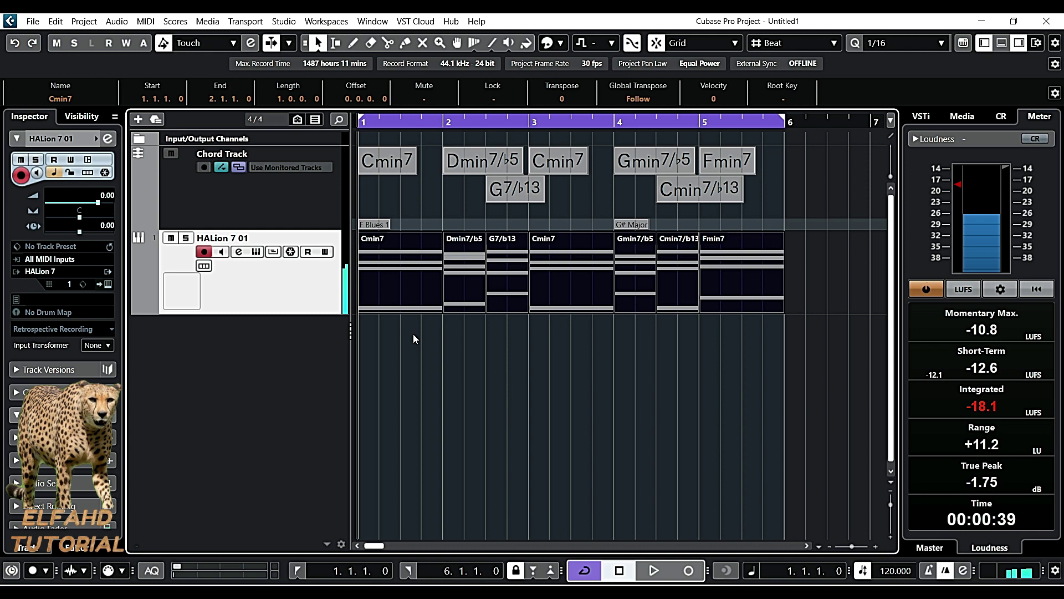